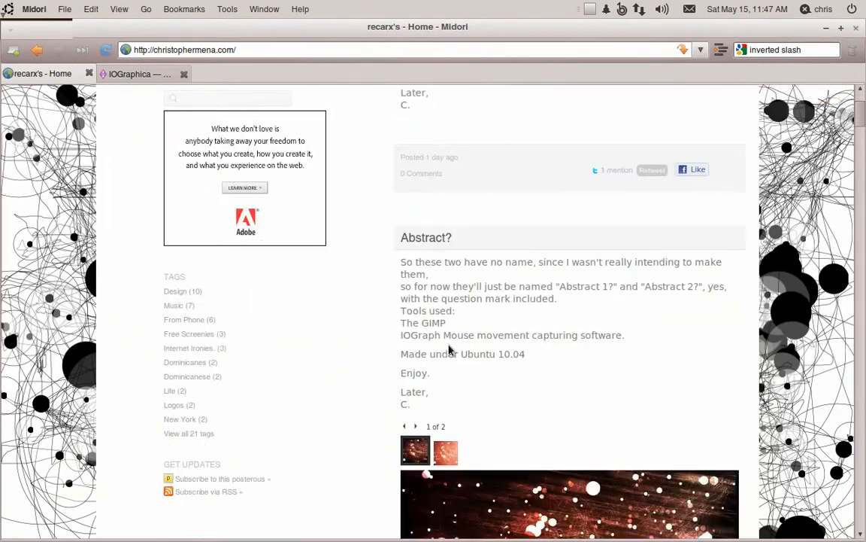
- View the Abstract post's image enlarged, close it, and minimize the browser
{"action": "left_click", "coordinate": [531, 351]}
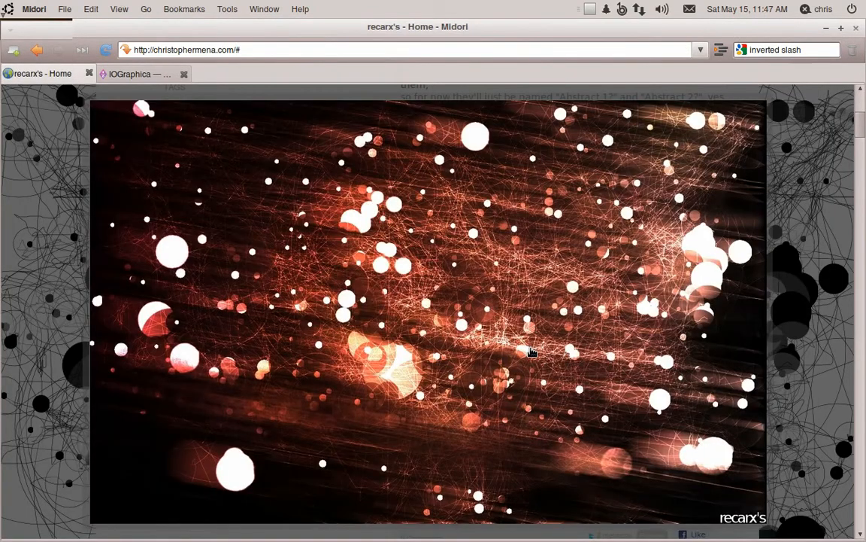
{"action": "left_click", "coordinate": [531, 351]}
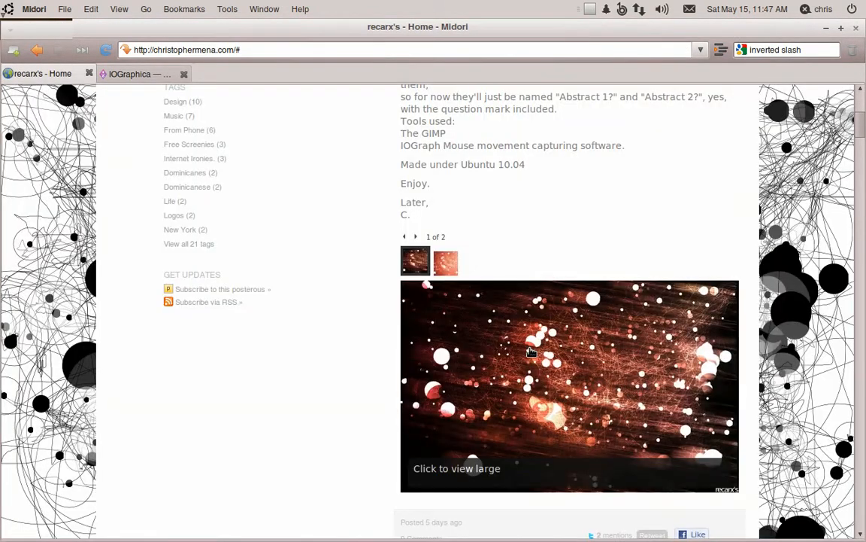
{"action": "left_click", "coordinate": [827, 28]}
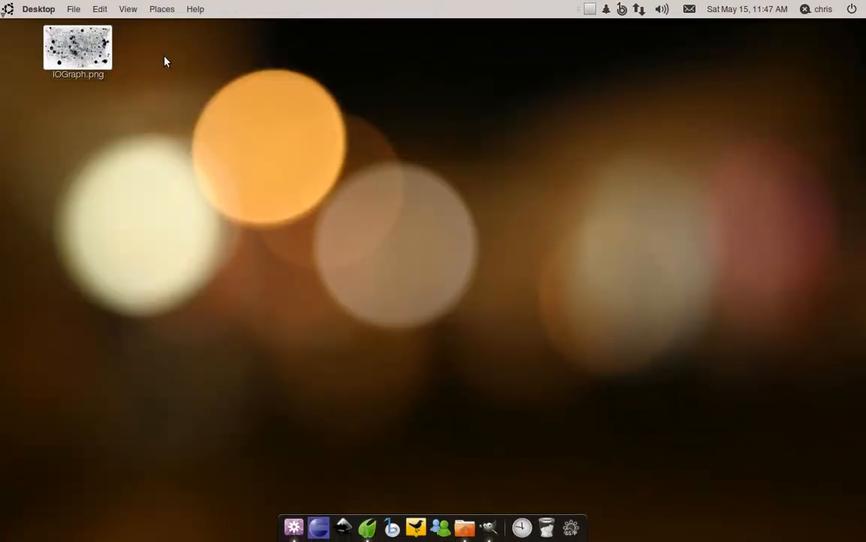
- Open the desktop's IOGraph.png in the image viewer and close it again, twice
{"action": "left_click", "coordinate": [84, 54]}
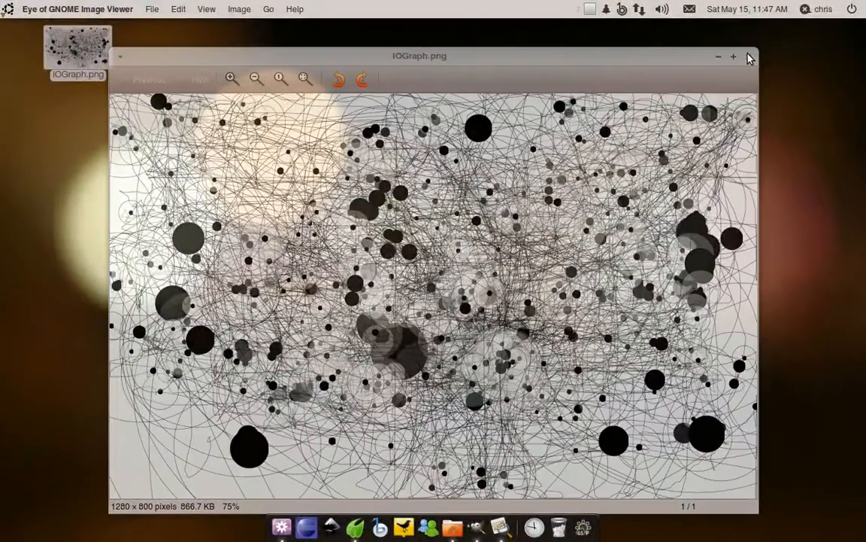
{"action": "left_click", "coordinate": [749, 58]}
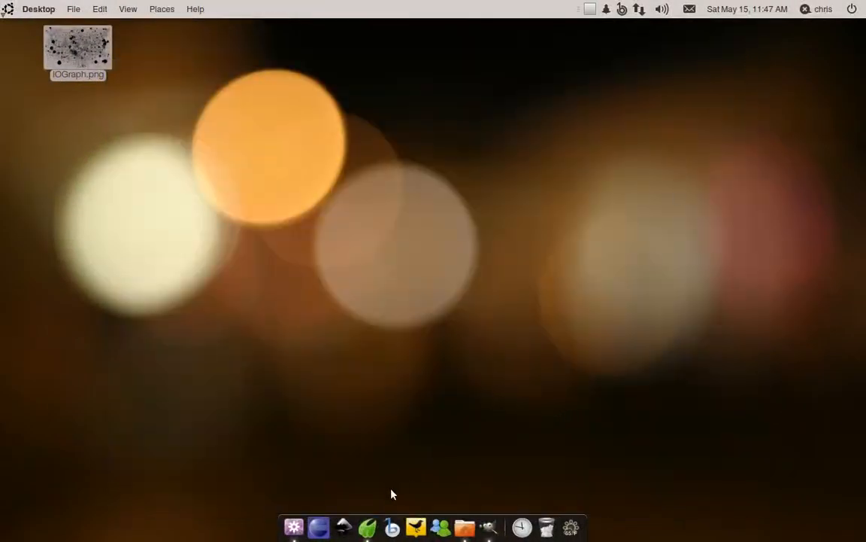
{"action": "double_click", "coordinate": [88, 54]}
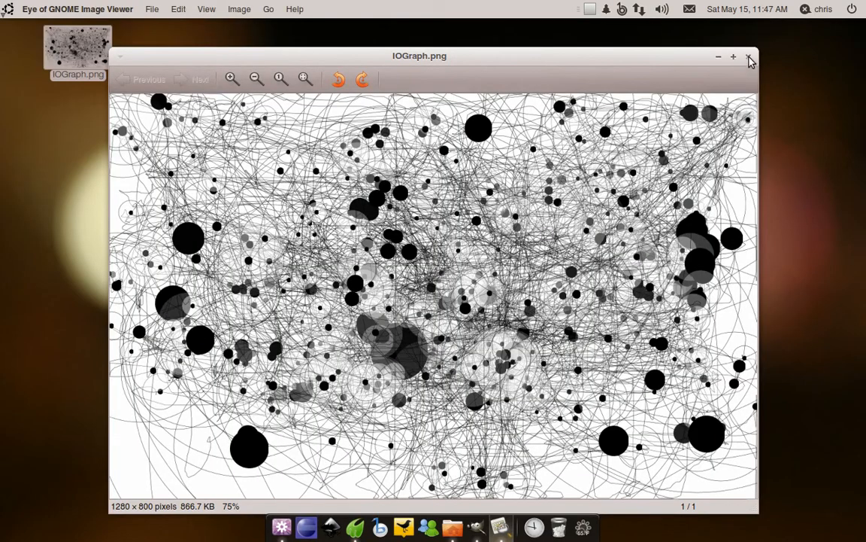
{"action": "left_click", "coordinate": [750, 58]}
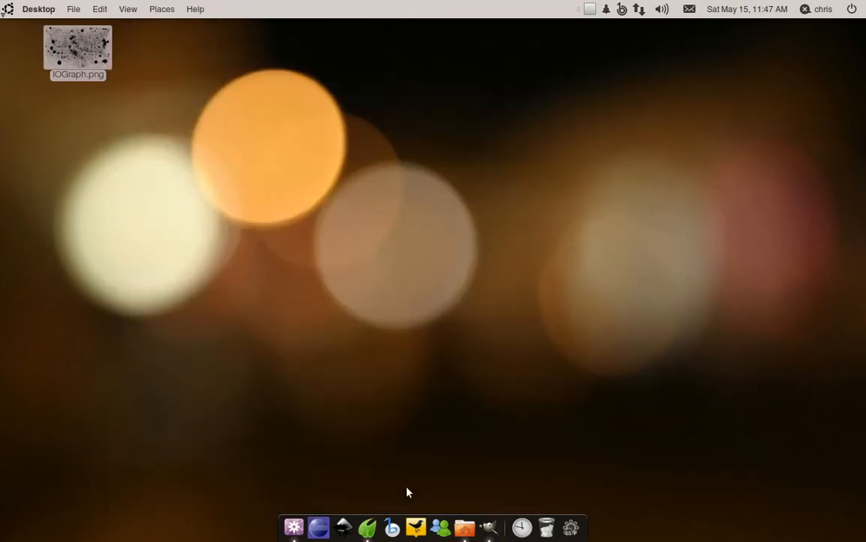
- Return to the IOGraphica page and save IOGraph.jar, version 0.9 for Linux, to the Desktop, then minimize the browser
{"action": "left_click", "coordinate": [368, 526]}
{"action": "left_click", "coordinate": [150, 74]}
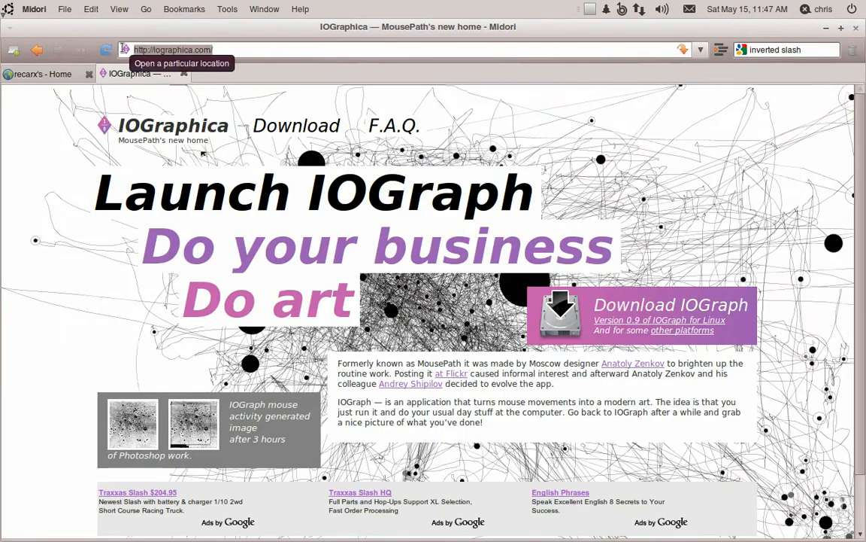
{"action": "left_click", "coordinate": [124, 51]}
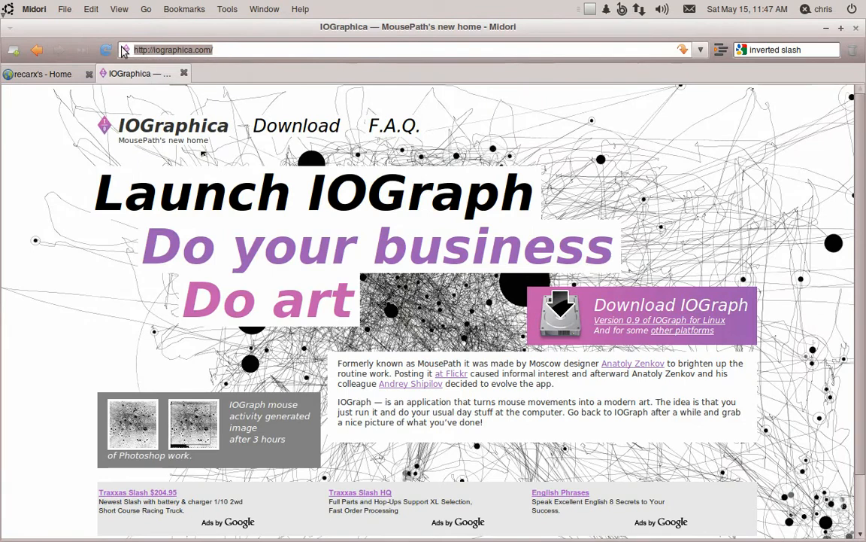
{"action": "left_click", "coordinate": [691, 327]}
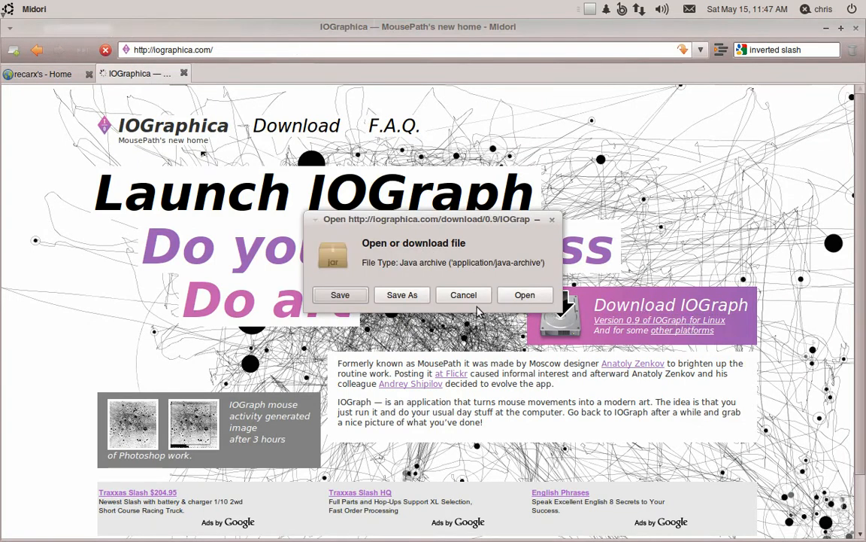
{"action": "left_click", "coordinate": [407, 296]}
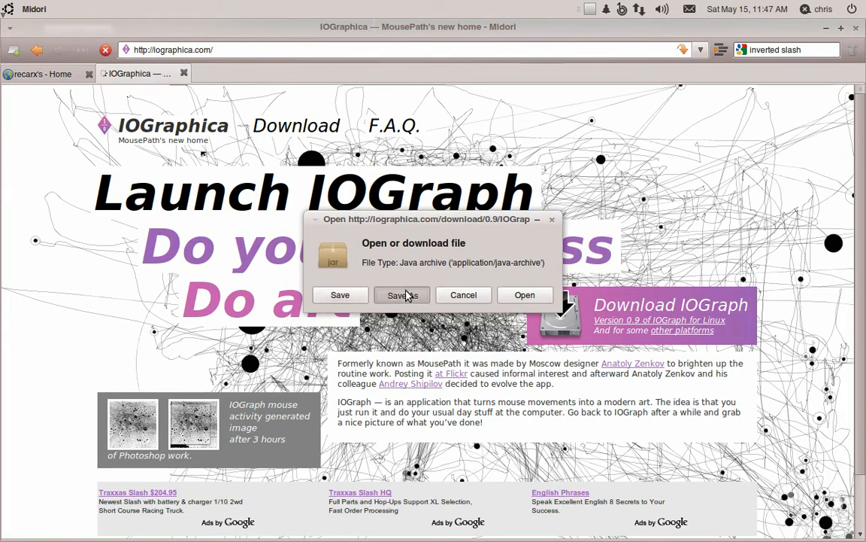
{"action": "left_click", "coordinate": [543, 345]}
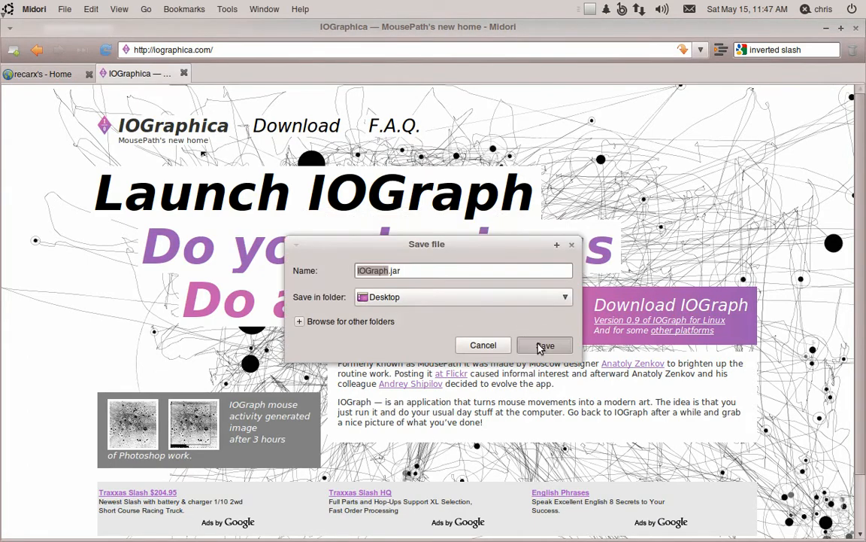
{"action": "left_click", "coordinate": [826, 27]}
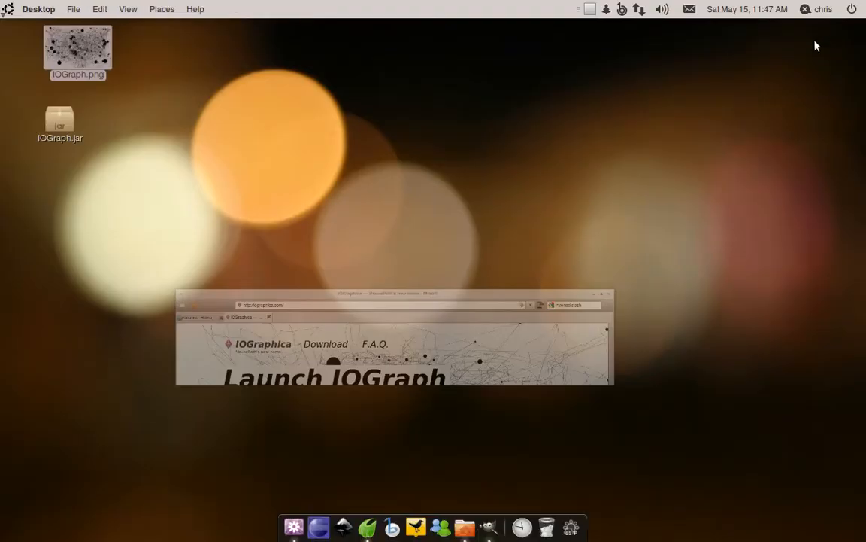
- Allow executing IOGraph.jar as a program in its file permissions and close the properties
{"action": "right_click", "coordinate": [63, 133]}
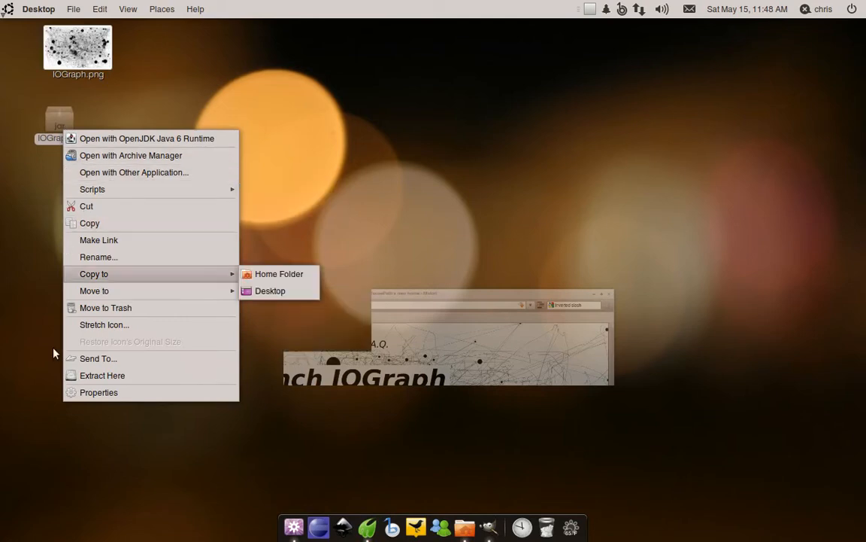
{"action": "left_click", "coordinate": [55, 290]}
{"action": "right_click", "coordinate": [60, 143]}
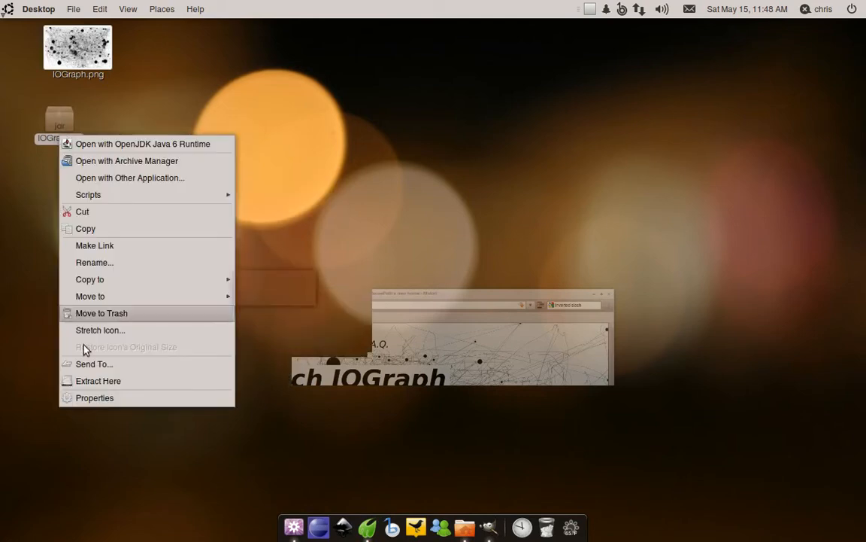
{"action": "left_click", "coordinate": [83, 399]}
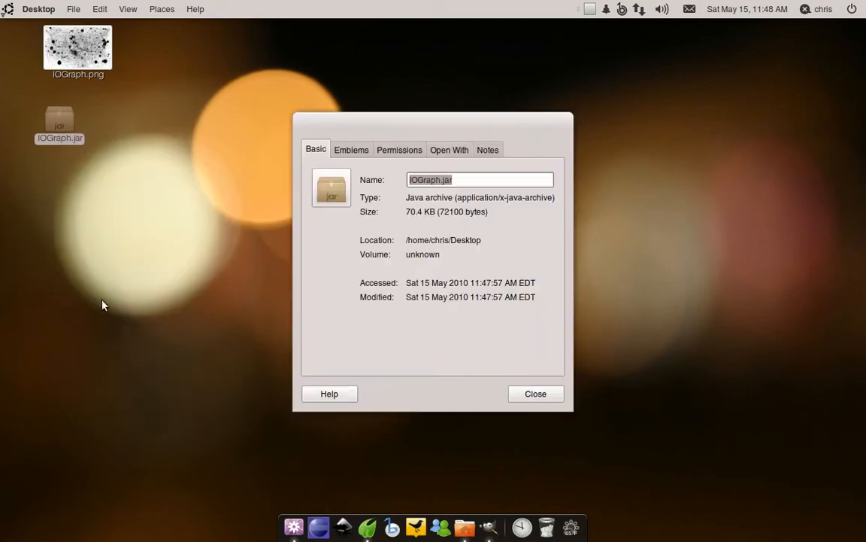
{"action": "left_click", "coordinate": [387, 152]}
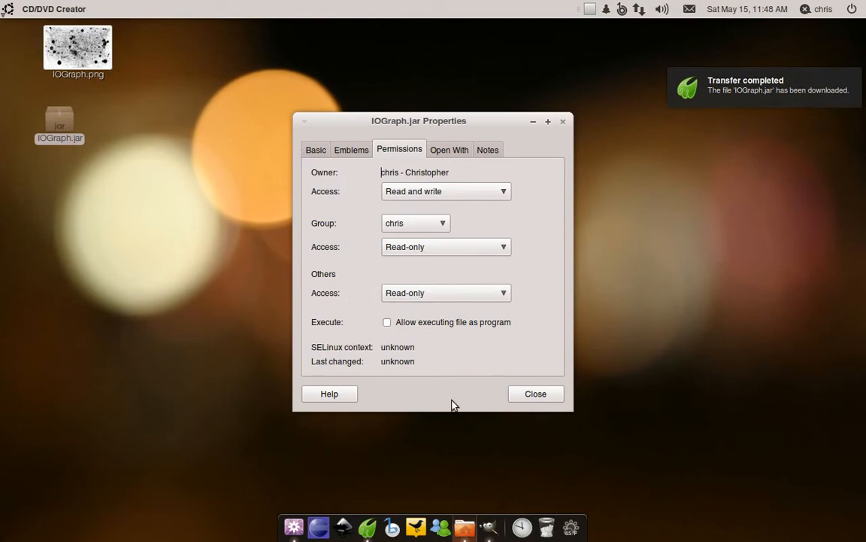
{"action": "right_click", "coordinate": [60, 139]}
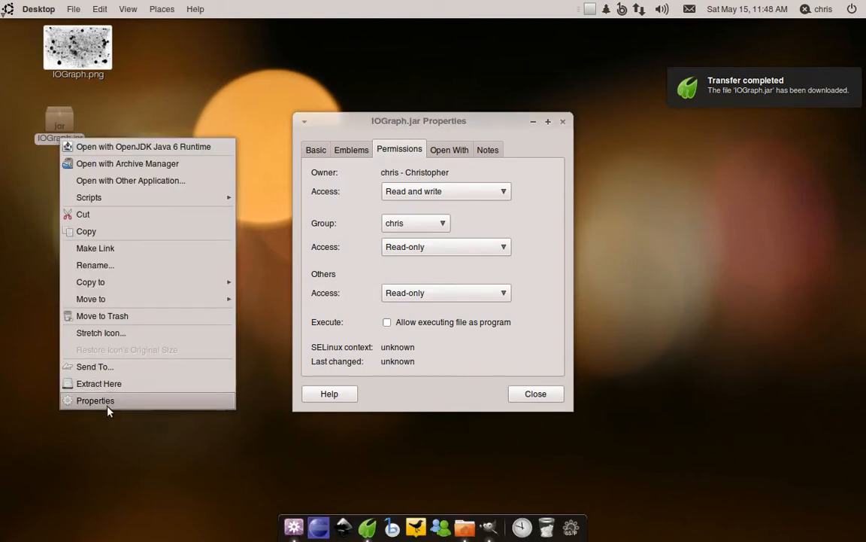
{"action": "left_click", "coordinate": [274, 155]}
{"action": "left_click_drag", "start_coordinate": [461, 121], "coordinate": [473, 115]}
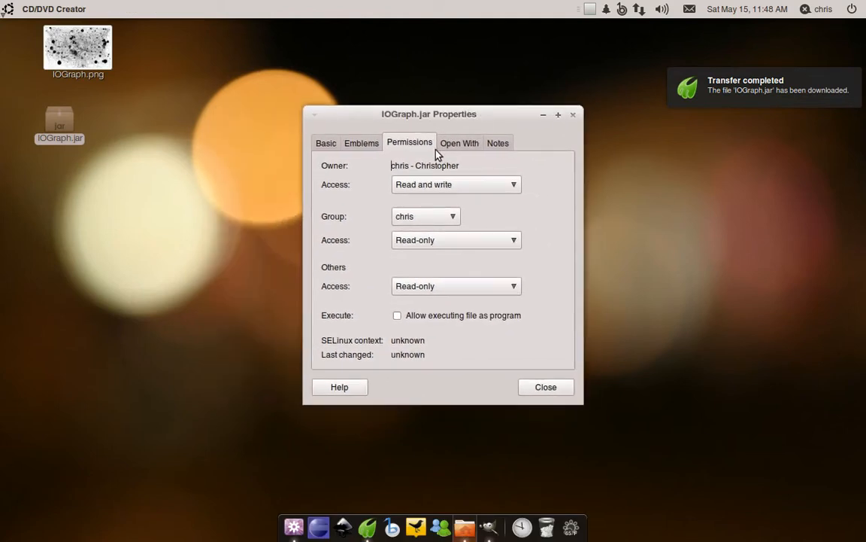
{"action": "left_click", "coordinate": [397, 316]}
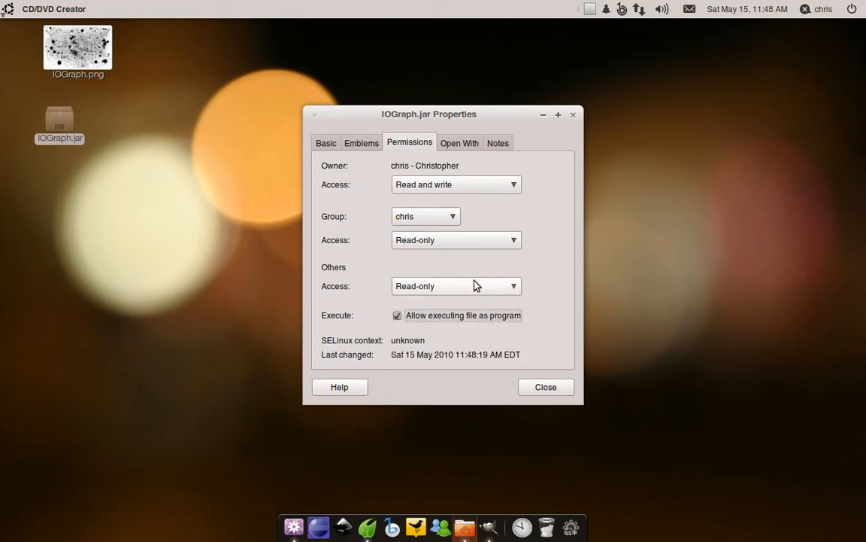
{"action": "left_click", "coordinate": [552, 387]}
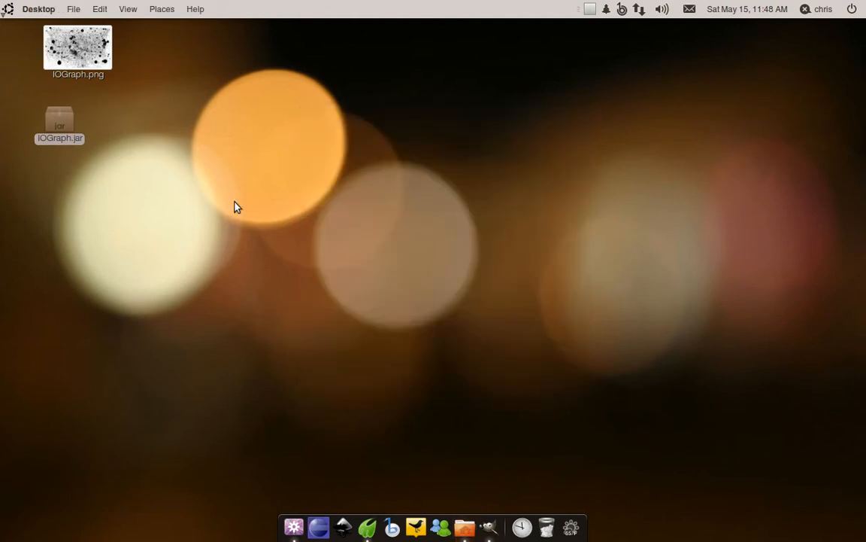
- Launch IOGraph.jar with the OpenJDK Java 6 Runtime, position its window, and start mouse tracking
{"action": "right_click", "coordinate": [68, 125]}
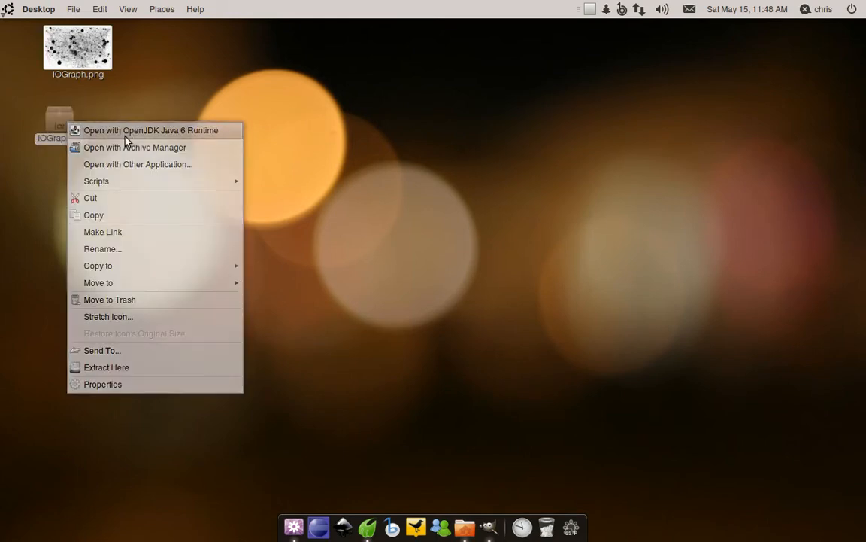
{"action": "left_click", "coordinate": [125, 136]}
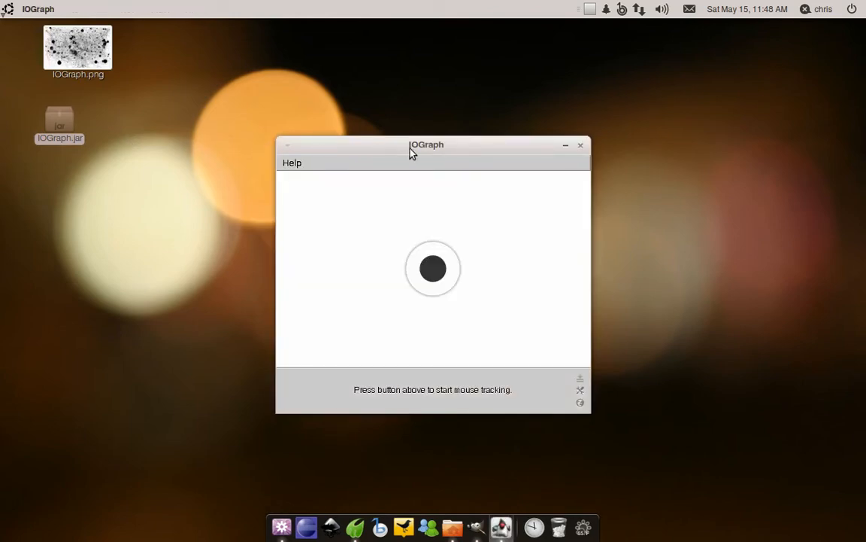
{"action": "left_click_drag", "start_coordinate": [413, 145], "coordinate": [409, 106]}
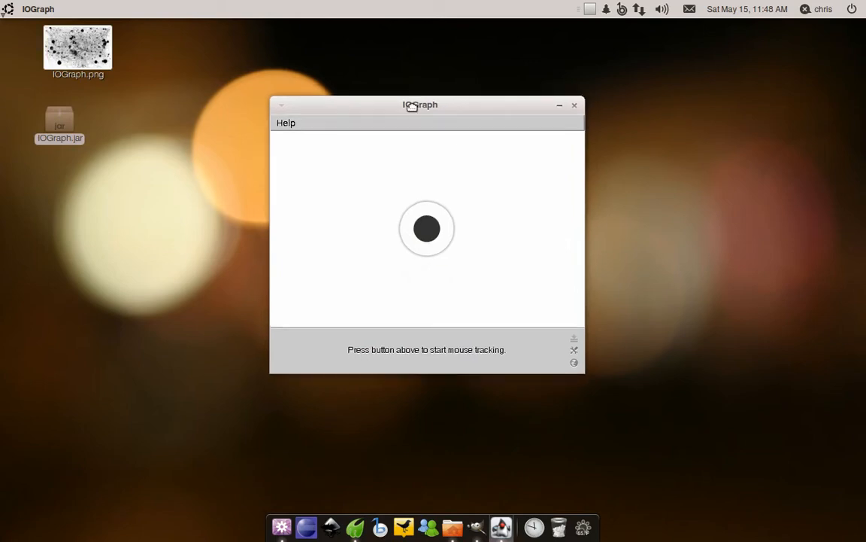
{"action": "left_click_drag", "start_coordinate": [408, 105], "coordinate": [452, 134]}
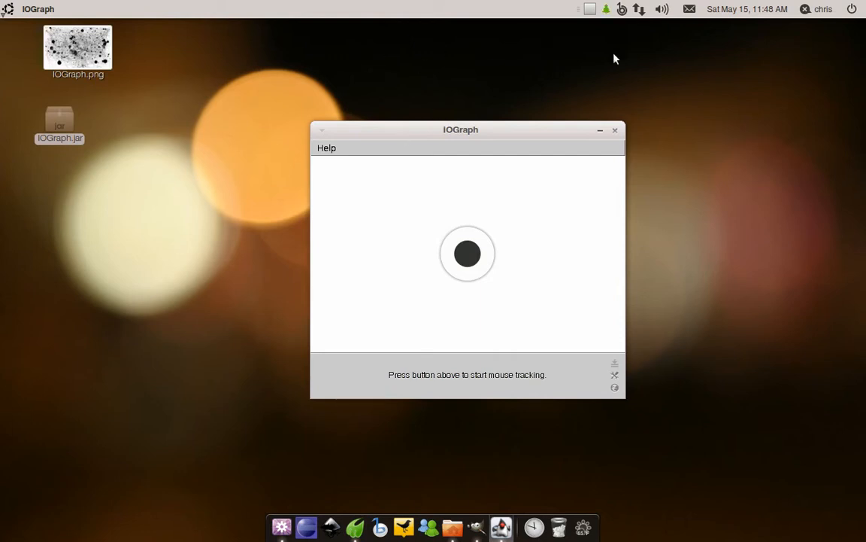
{"action": "left_click", "coordinate": [467, 259]}
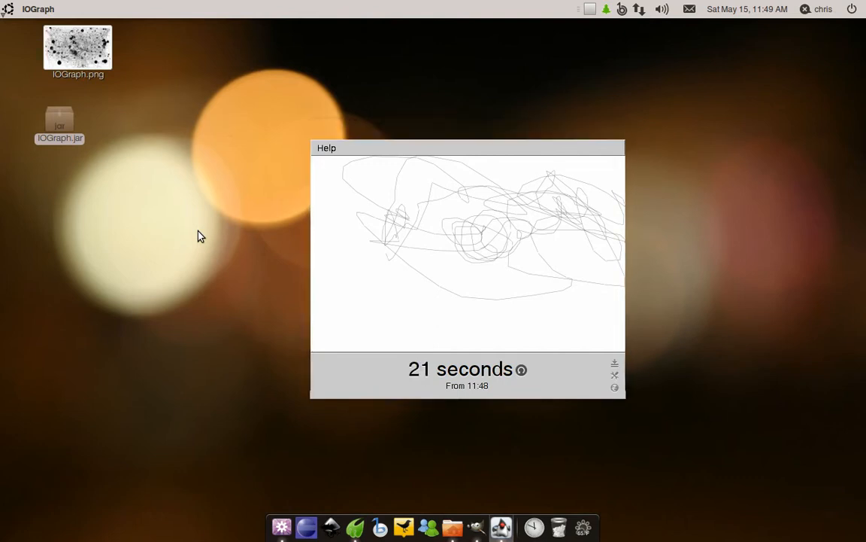
- Open IOGraph.png in the image viewer and close it while tracking runs
{"action": "mouse_move", "coordinate": [369, 207]}
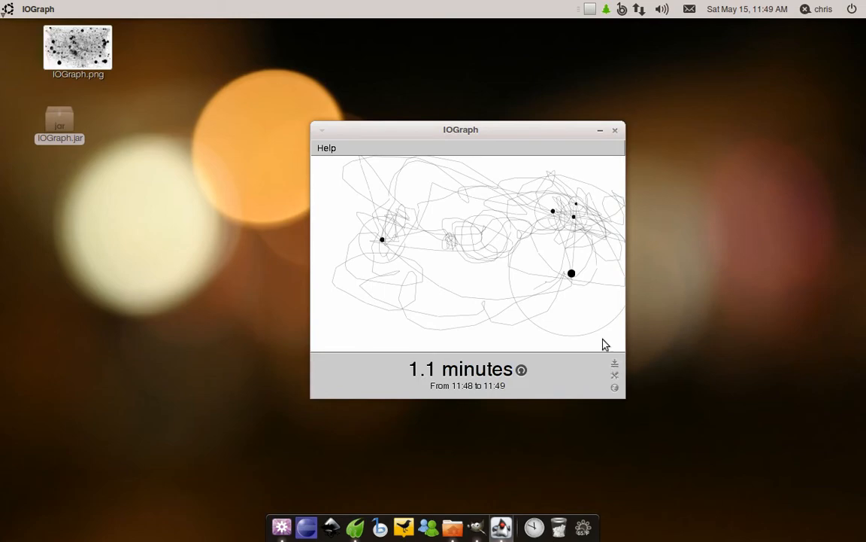
{"action": "double_click", "coordinate": [77, 49]}
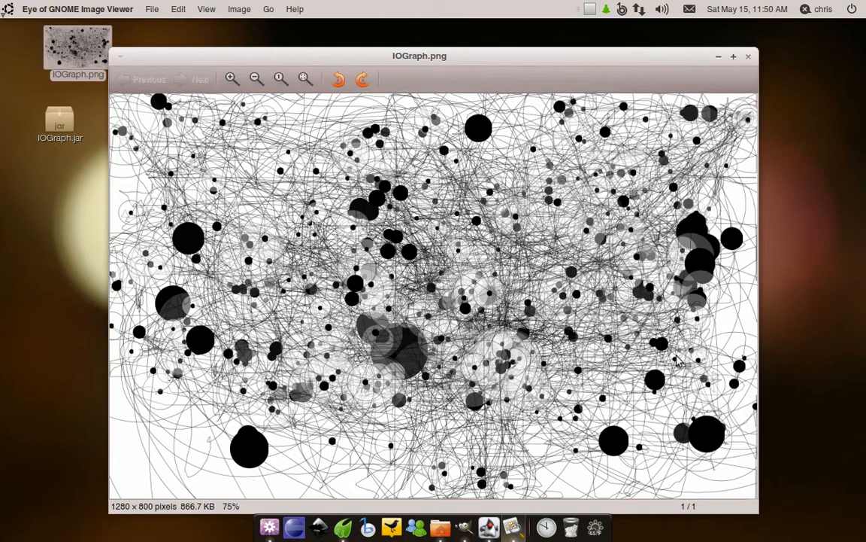
{"action": "left_click", "coordinate": [748, 57]}
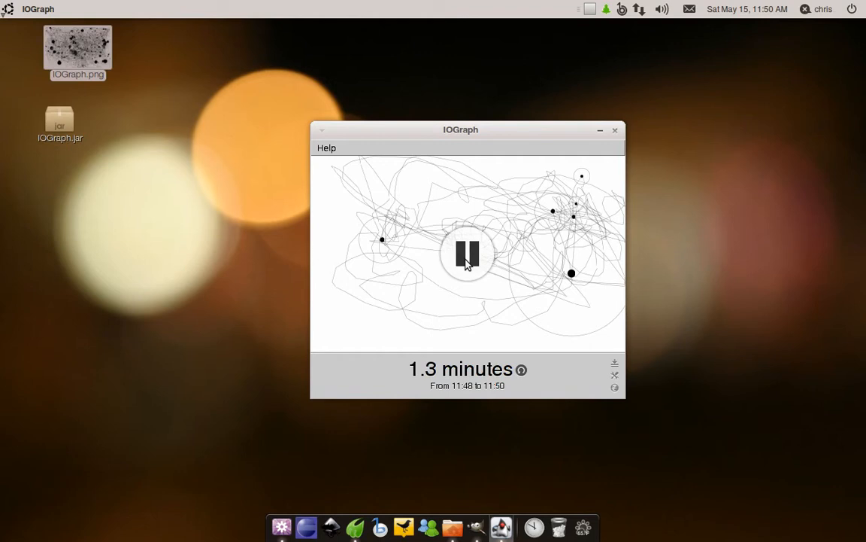
- Quit IOGraph without saving the tracked image, discarding its data
{"action": "left_click", "coordinate": [615, 367]}
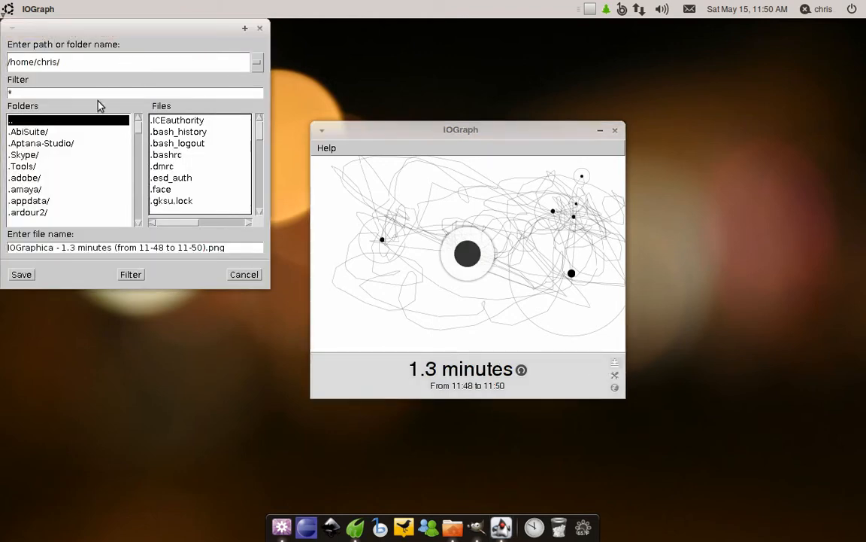
{"action": "left_click", "coordinate": [260, 30]}
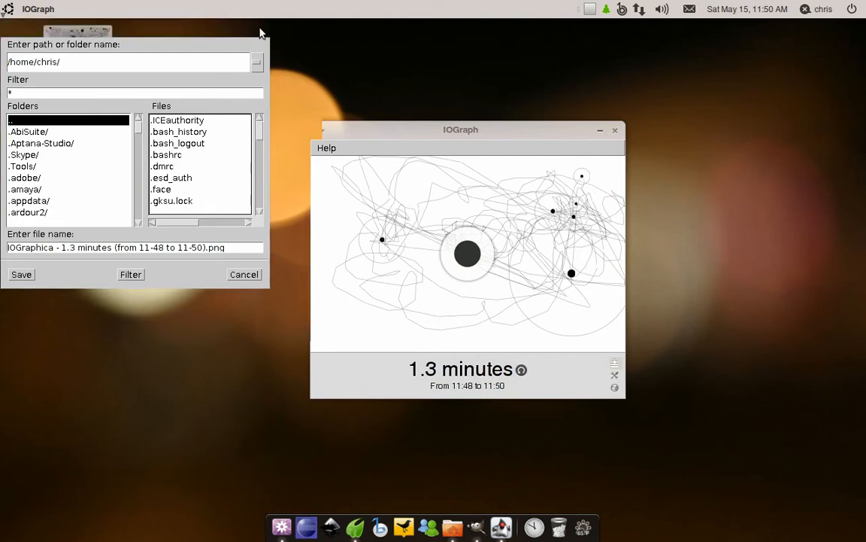
{"action": "left_click", "coordinate": [615, 132]}
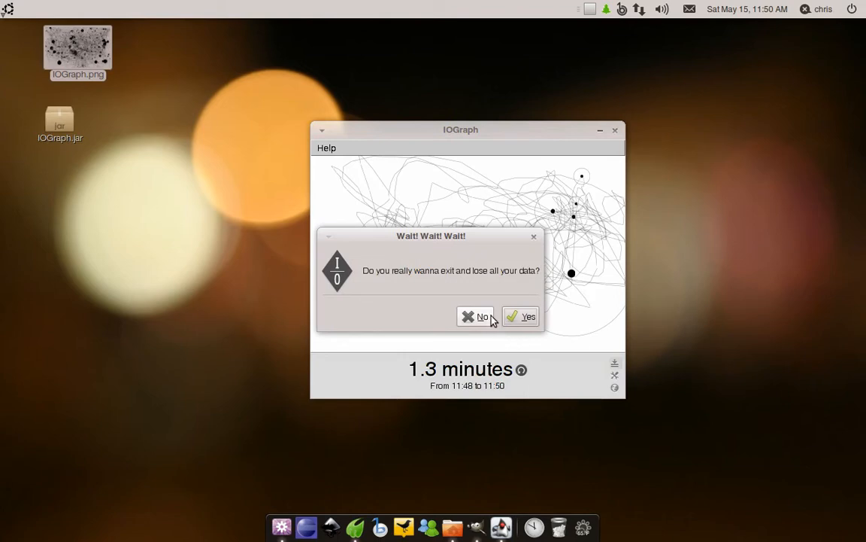
{"action": "left_click", "coordinate": [519, 319]}
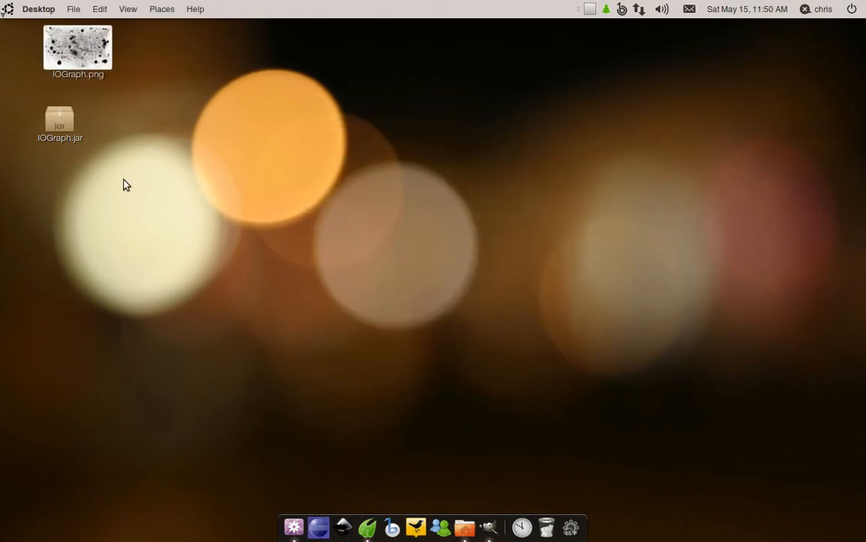
- Preview IOGraph.png in the image viewer, close it, and open the image in GIMP instead
{"action": "double_click", "coordinate": [68, 54]}
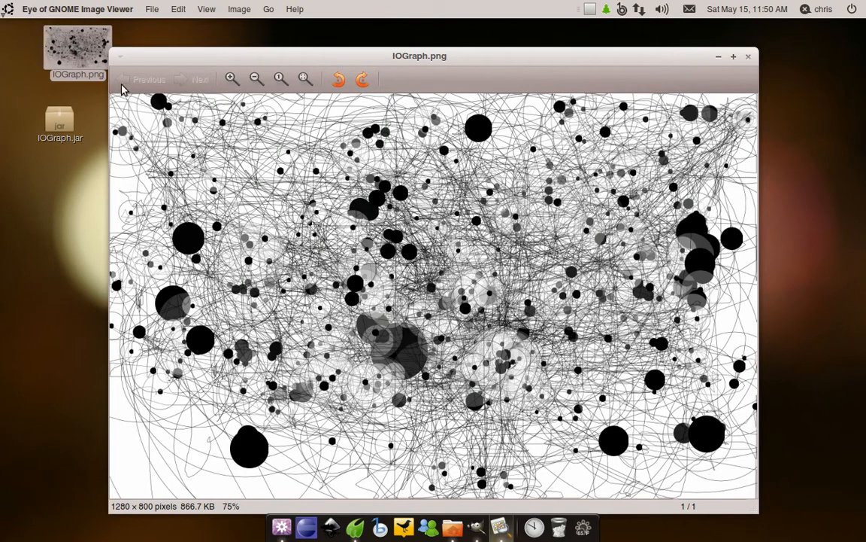
{"action": "left_click", "coordinate": [749, 57]}
{"action": "right_click", "coordinate": [94, 58]}
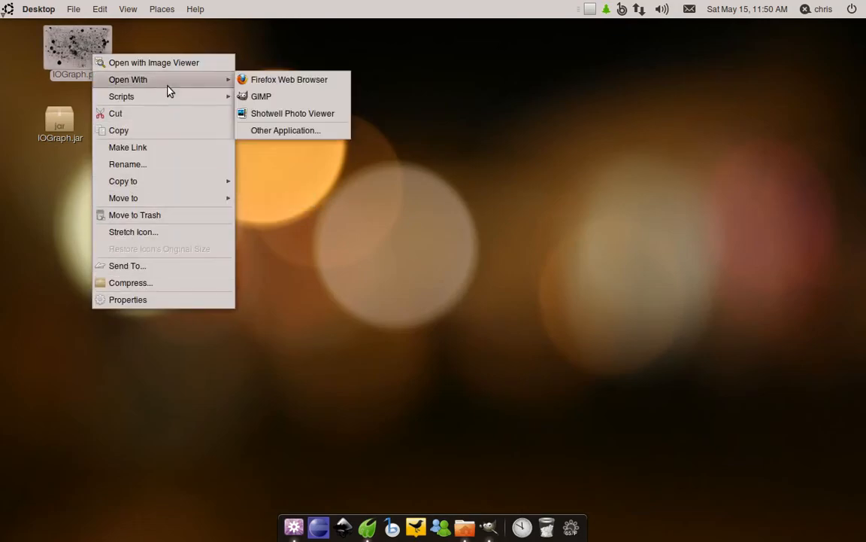
{"action": "left_click", "coordinate": [278, 96]}
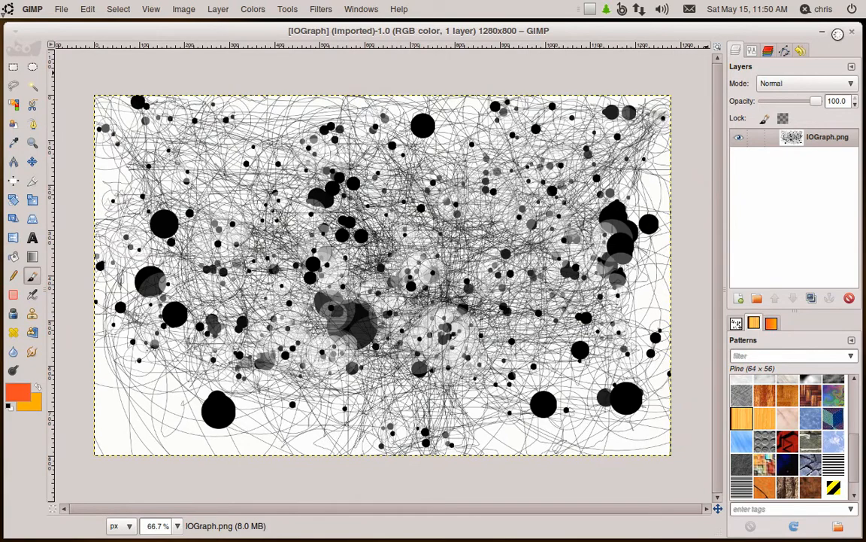
- Maximize the GIMP window and select the Round (101 × 101) brush
{"action": "left_click", "coordinate": [837, 31]}
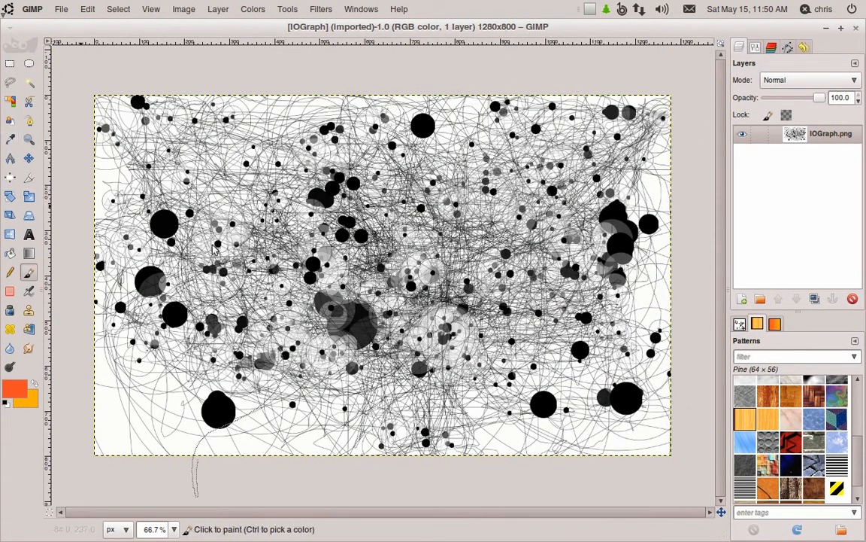
{"action": "left_click", "coordinate": [740, 325]}
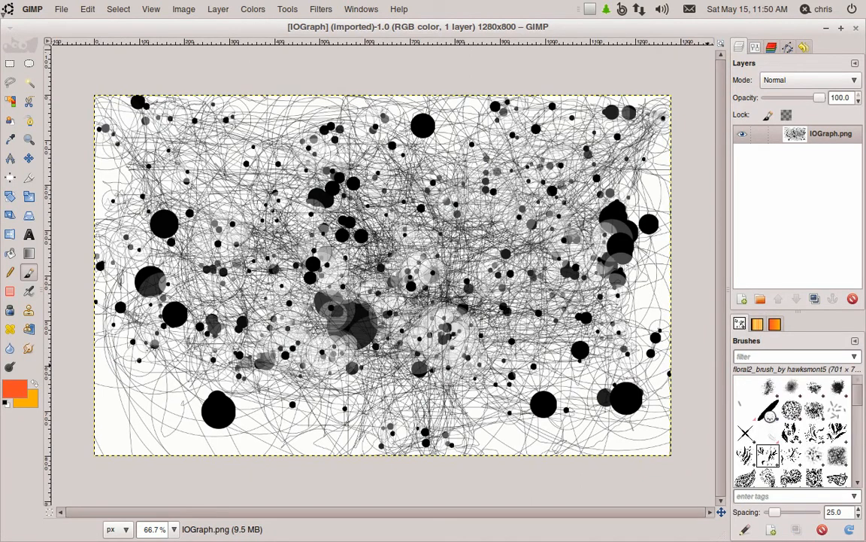
{"action": "scroll", "coordinate": [824, 412], "scroll_direction": "down", "scroll_amount": 10}
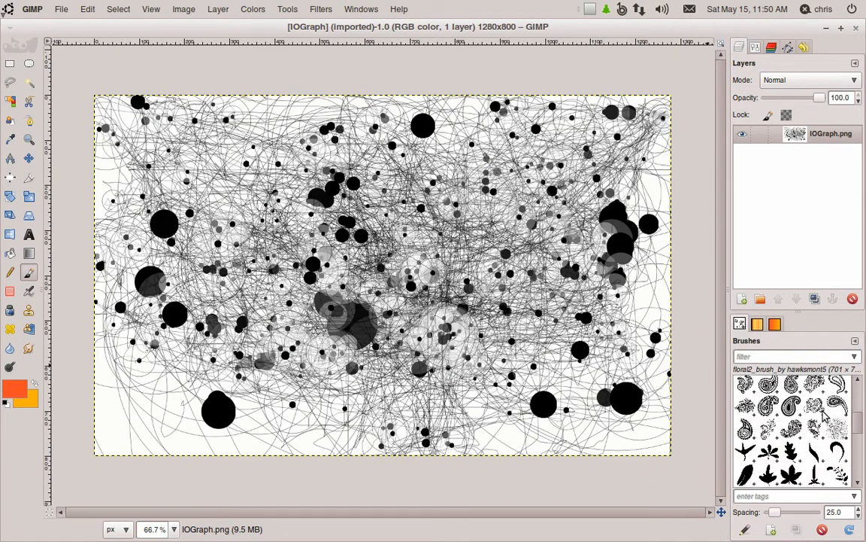
{"action": "left_click", "coordinate": [815, 453]}
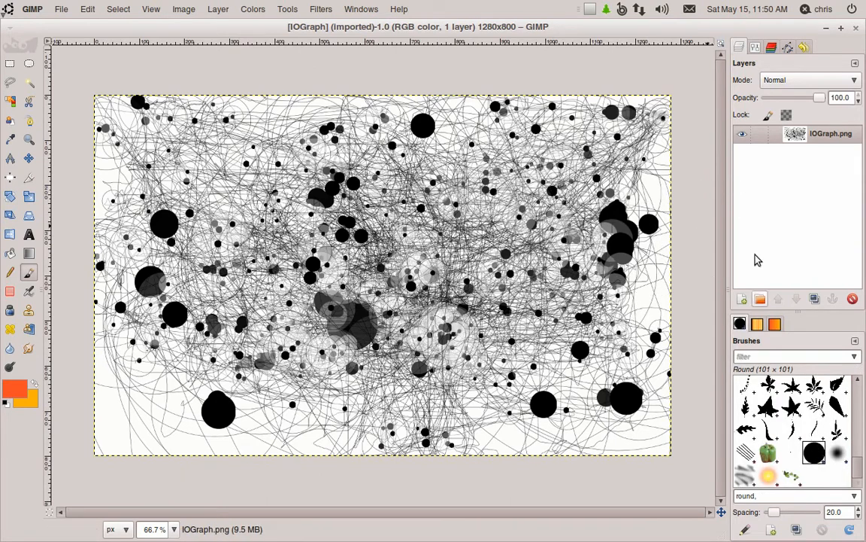
{"action": "left_click", "coordinate": [757, 48]}
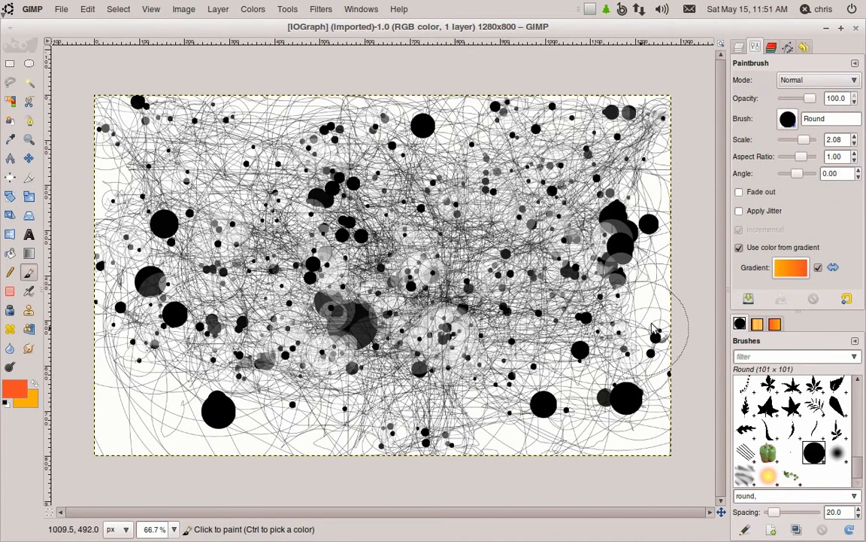
{"action": "left_click", "coordinate": [741, 48]}
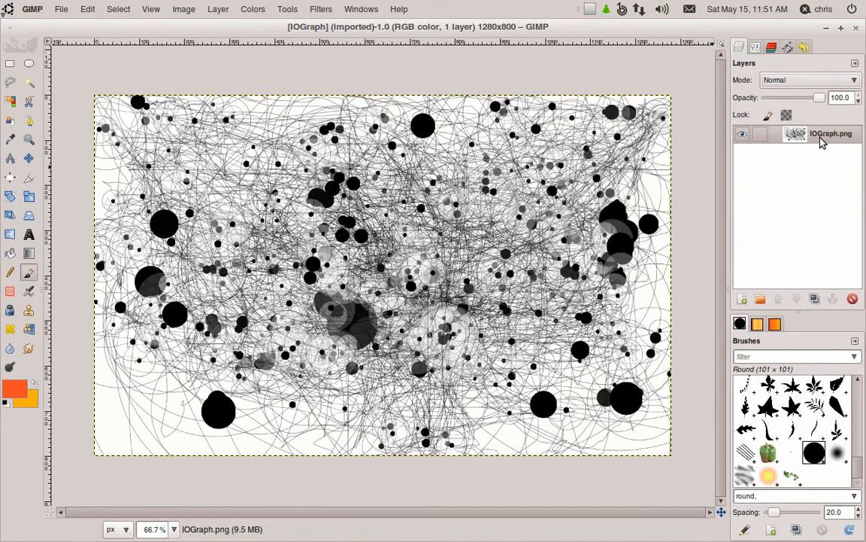
- Duplicate the IOGraph.png layer and add a new transparent layer above the original IOGraph.png layer
{"action": "right_click", "coordinate": [741, 132]}
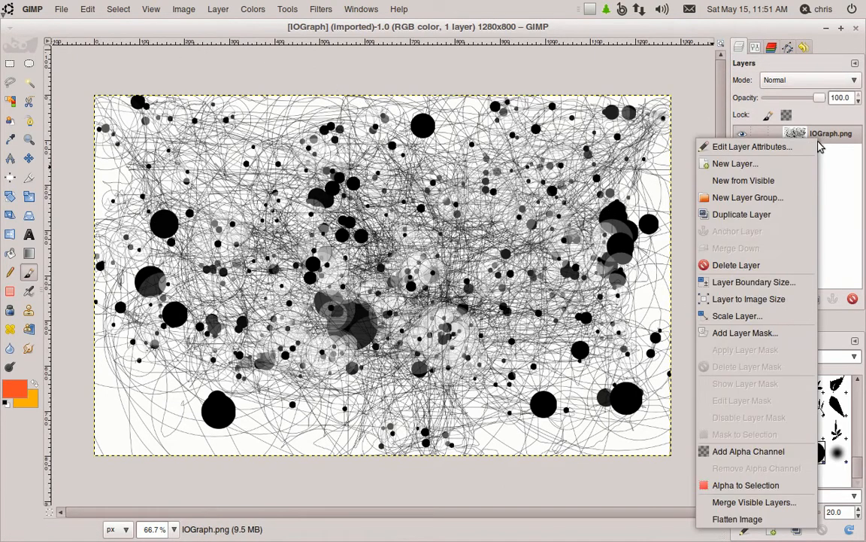
{"action": "left_click", "coordinate": [782, 217]}
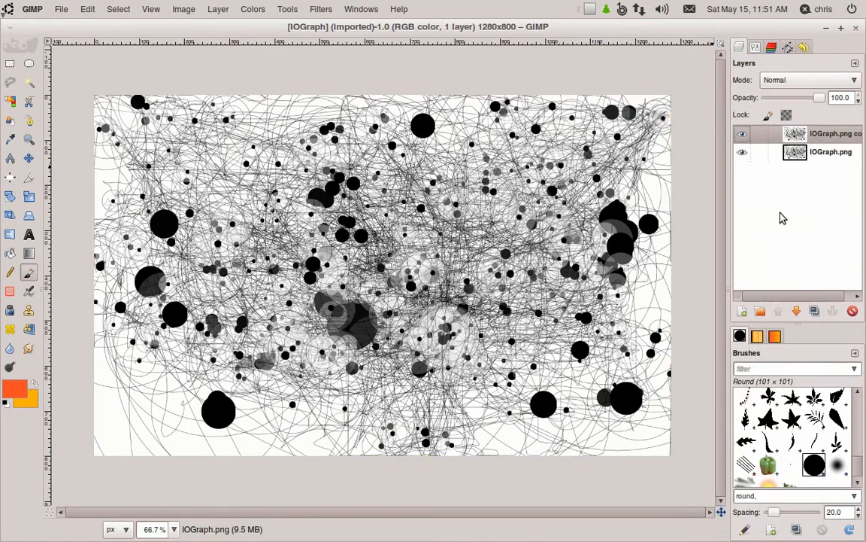
{"action": "left_click", "coordinate": [826, 154]}
{"action": "key", "text": "shift+ctrl+n"}
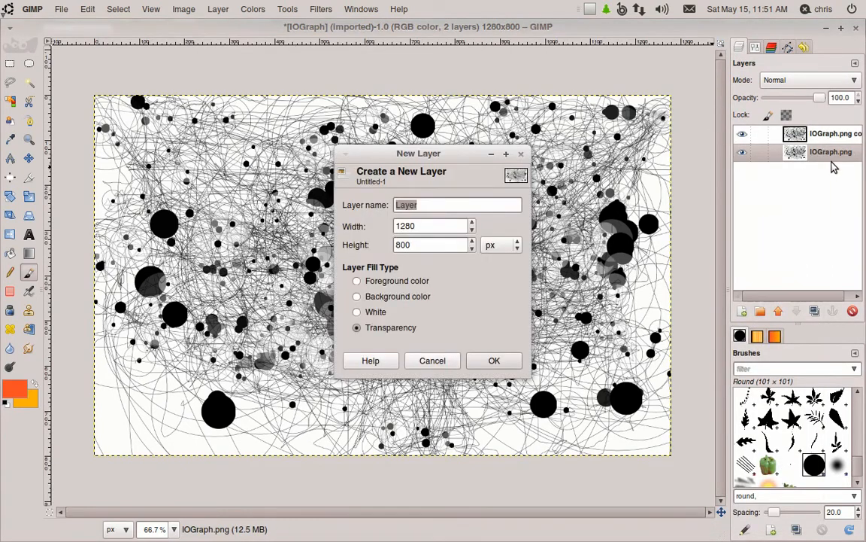
{"action": "key", "text": "Return"}
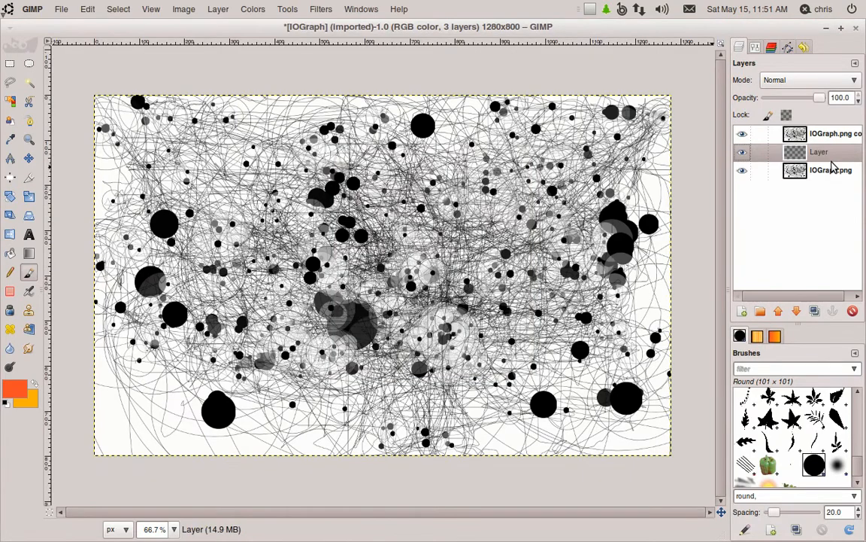
- Show only the new transparent layer and move it to the bottom of the layer stack
{"action": "left_click", "coordinate": [743, 152], "text": "shift"}
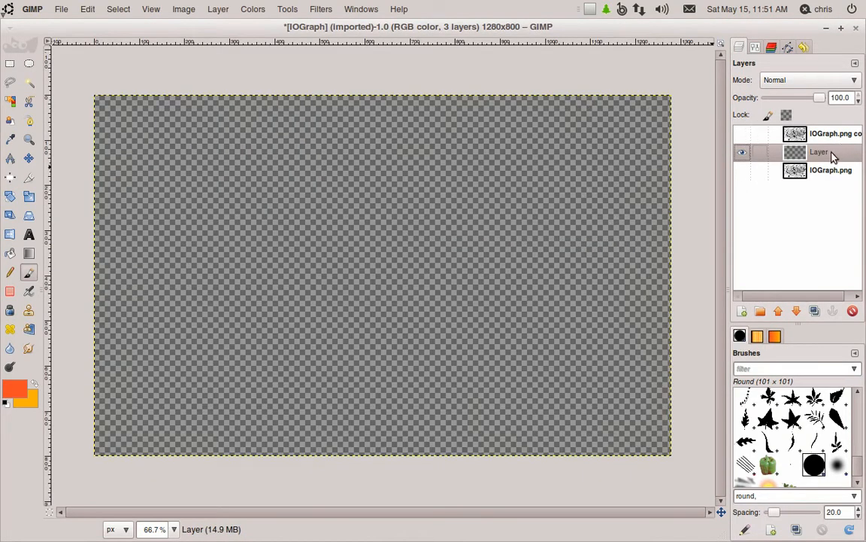
{"action": "left_click_drag", "start_coordinate": [833, 156], "coordinate": [827, 182]}
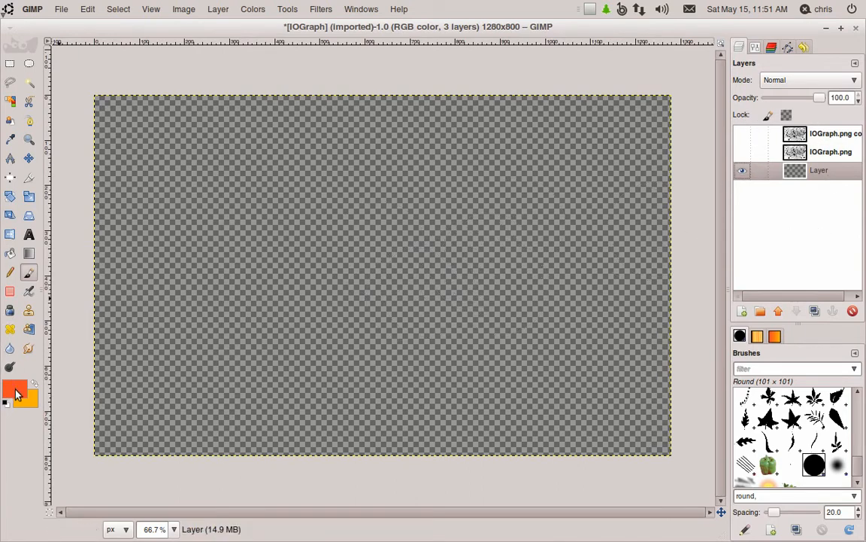
- Rename the bottom layer Background
{"action": "double_click", "coordinate": [821, 171]}
{"action": "type", "text": "Backgr"}
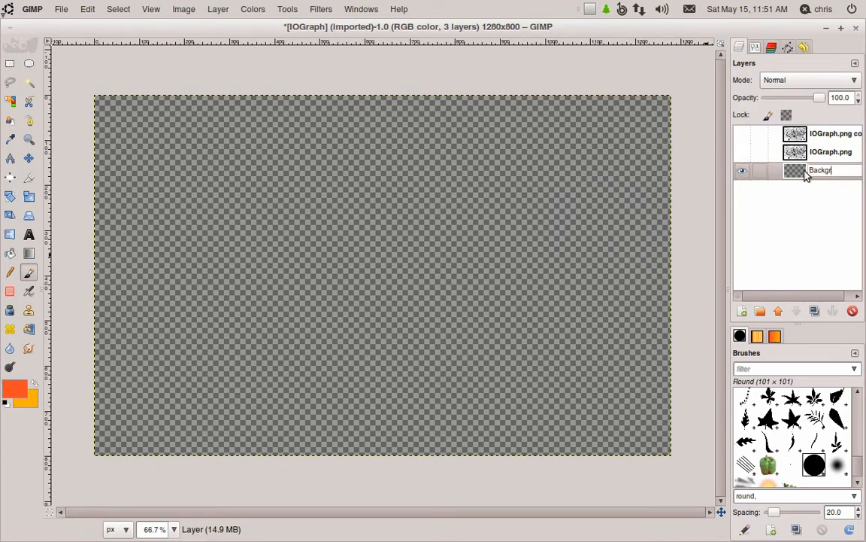
{"action": "type", "text": "ound"}
{"action": "key", "text": "Return"}
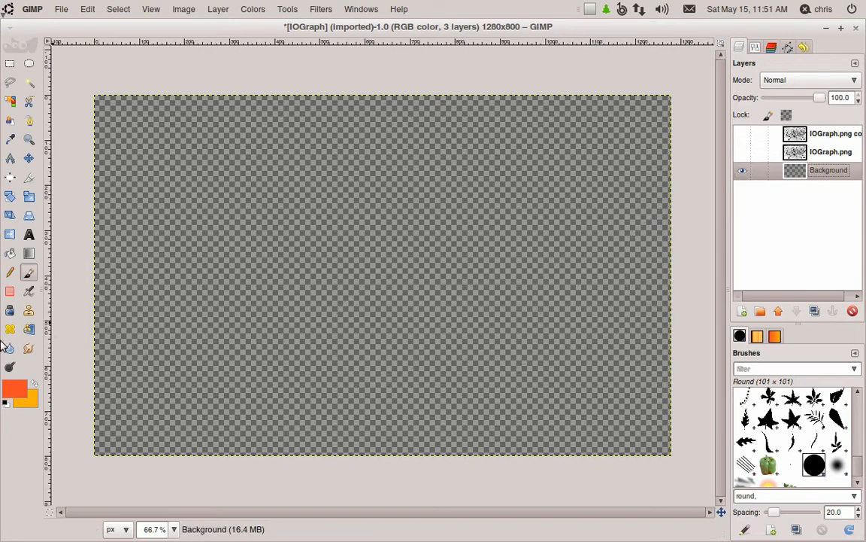
- Fill the Background layer with a diagonal red-orange to orange gradient using the Blend tool
{"action": "left_click", "coordinate": [29, 254]}
{"action": "left_click_drag", "start_coordinate": [97, 96], "coordinate": [682, 462]}
{"action": "left_click_drag", "start_coordinate": [228, 184], "coordinate": [782, 479]}
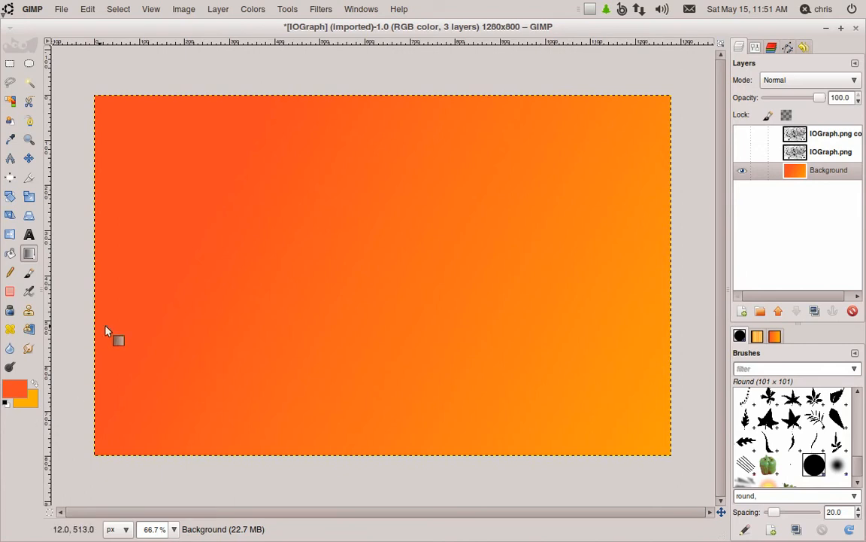
{"action": "left_click_drag", "start_coordinate": [91, 92], "coordinate": [710, 466]}
{"action": "left_click_drag", "start_coordinate": [407, 288], "coordinate": [653, 413]}
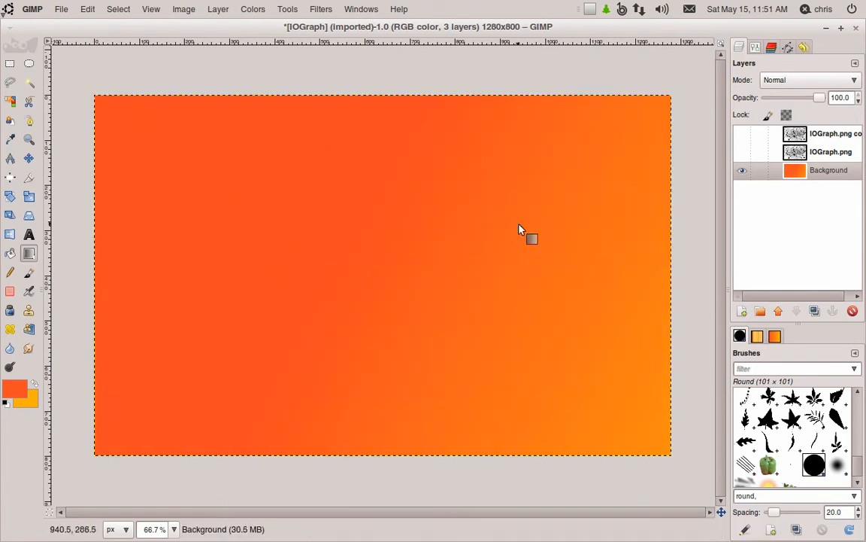
- Show the IOGraph.png layer again and set its blend mode to Multiply
{"action": "left_click", "coordinate": [745, 153]}
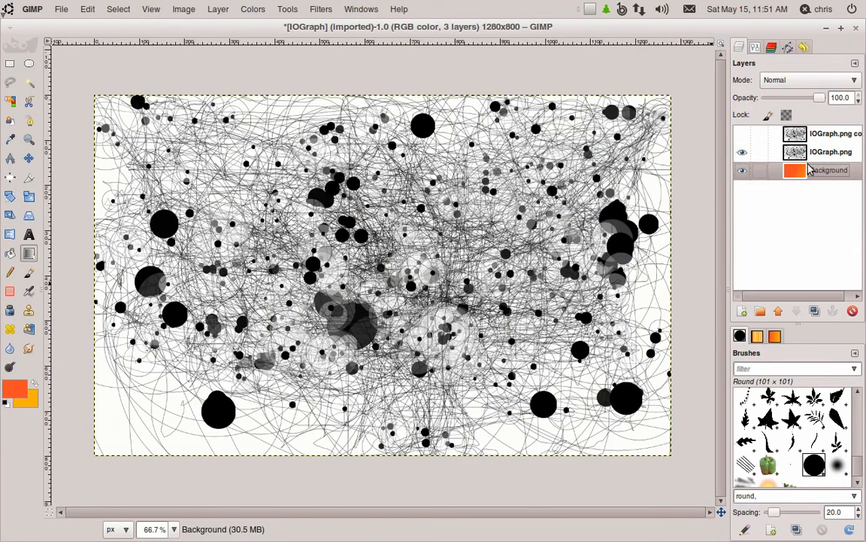
{"action": "left_click", "coordinate": [834, 154]}
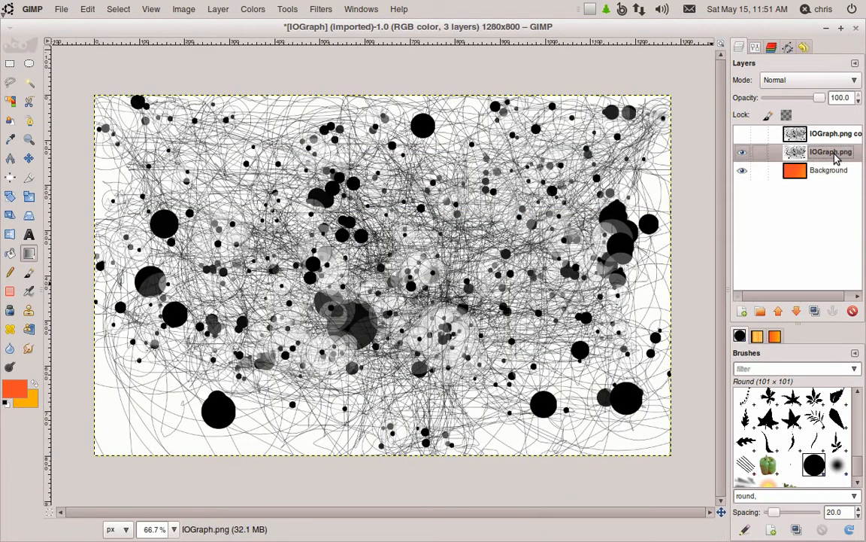
{"action": "left_click", "coordinate": [831, 82]}
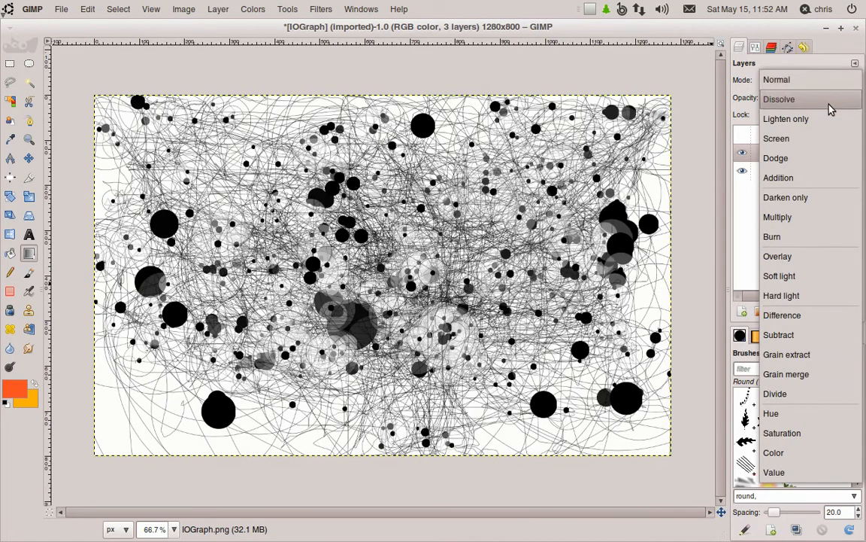
{"action": "left_click", "coordinate": [799, 217]}
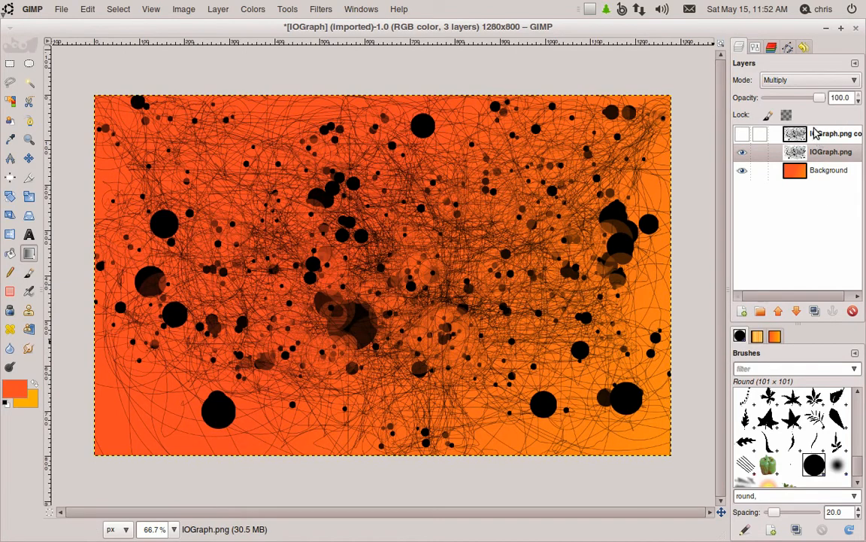
- Switch to the browser, view the two example abstract images on the blog, and return to GIMP
{"action": "mouse_move", "coordinate": [467, 536]}
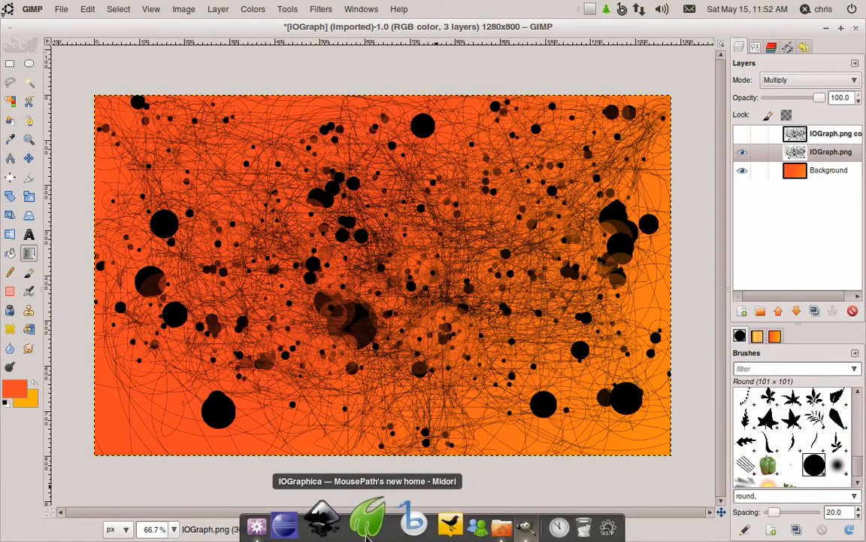
{"action": "left_click", "coordinate": [368, 527]}
{"action": "left_click", "coordinate": [54, 72]}
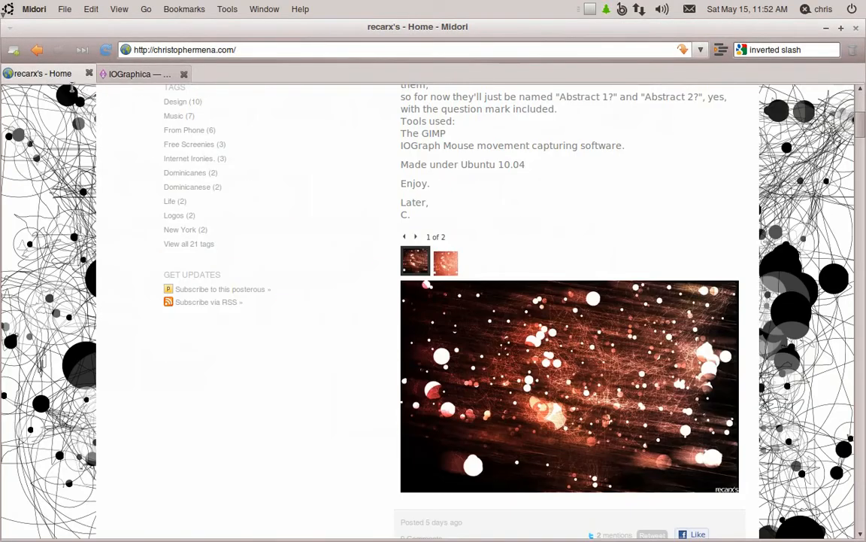
{"action": "left_click", "coordinate": [594, 425]}
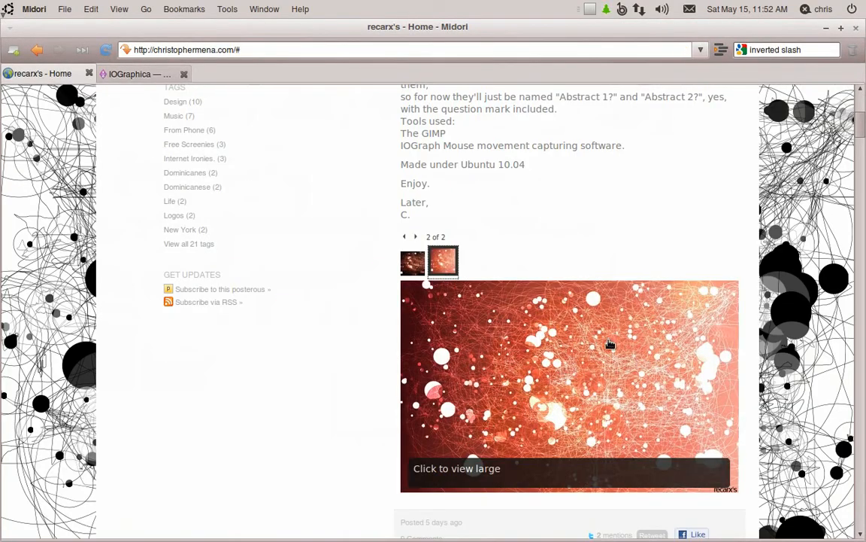
{"action": "left_click", "coordinate": [830, 30]}
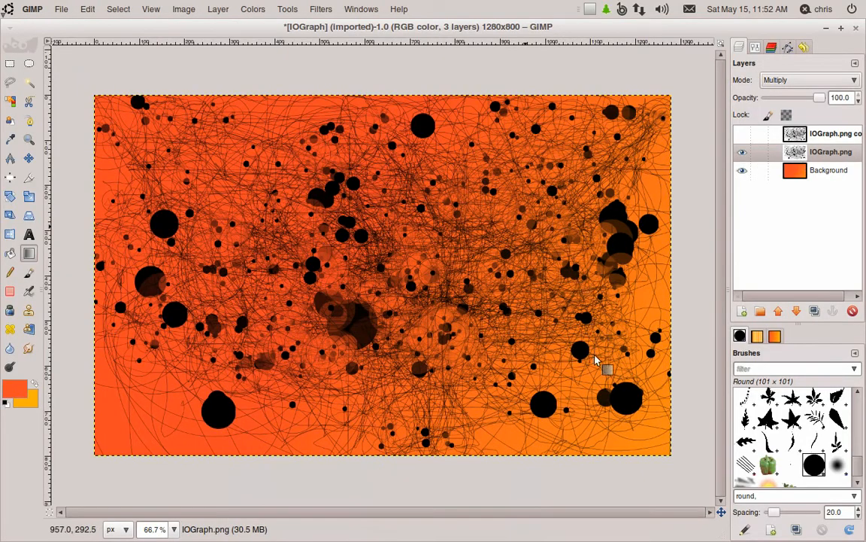
- Invert the colors of the IOGraph.png layer, then undo the inversion
{"action": "right_click", "coordinate": [594, 351]}
{"action": "mouse_move", "coordinate": [623, 276]}
{"action": "left_click", "coordinate": [762, 331]}
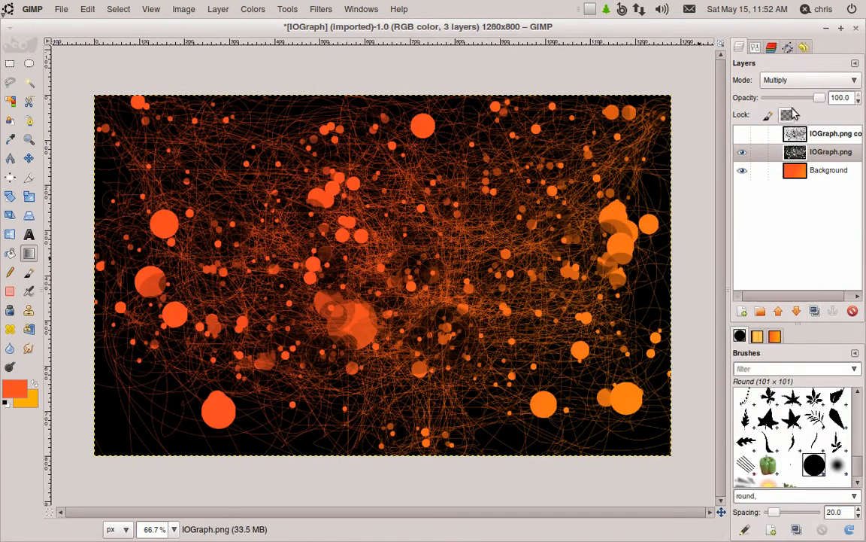
{"action": "right_click", "coordinate": [570, 205]}
{"action": "left_click", "coordinate": [504, 141]}
{"action": "key", "text": "ctrl+z"}
- Show the IOGraph.png copy layer and set its blend mode to Multiply
{"action": "left_click", "coordinate": [788, 80]}
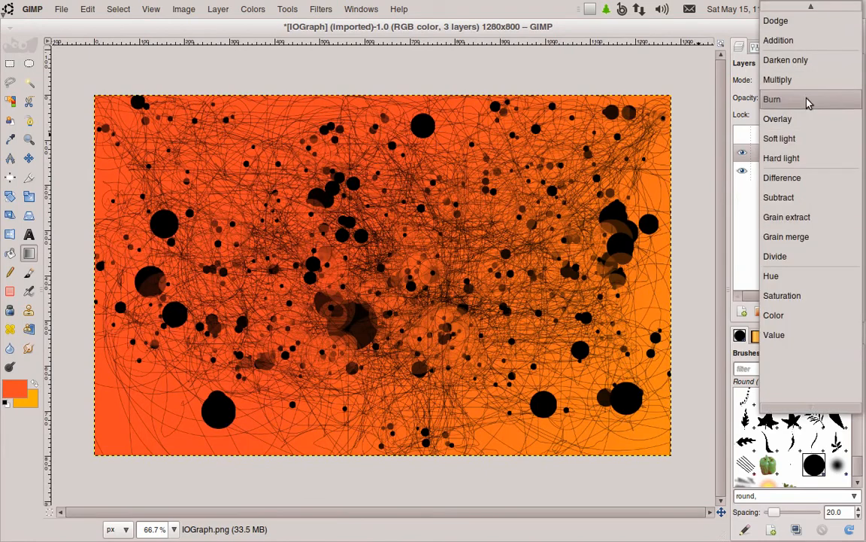
{"action": "left_click", "coordinate": [719, 179]}
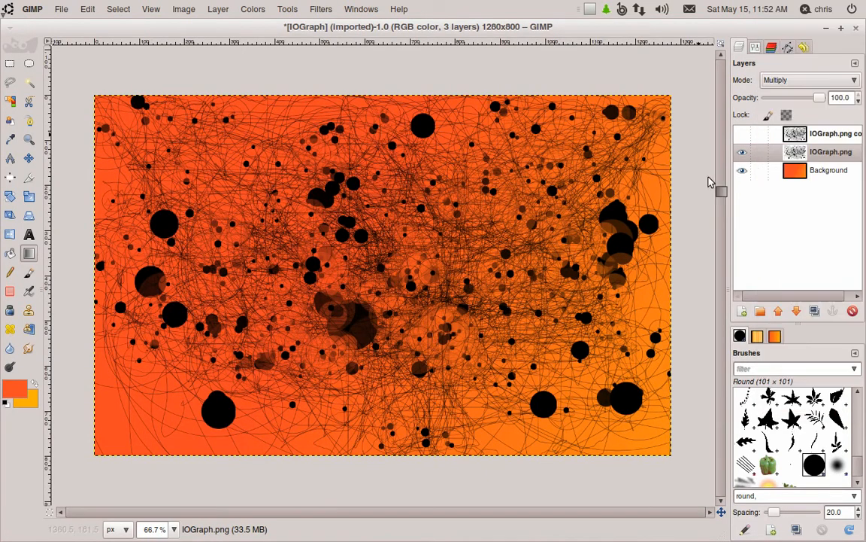
{"action": "left_click", "coordinate": [824, 135]}
{"action": "left_click", "coordinate": [742, 135]}
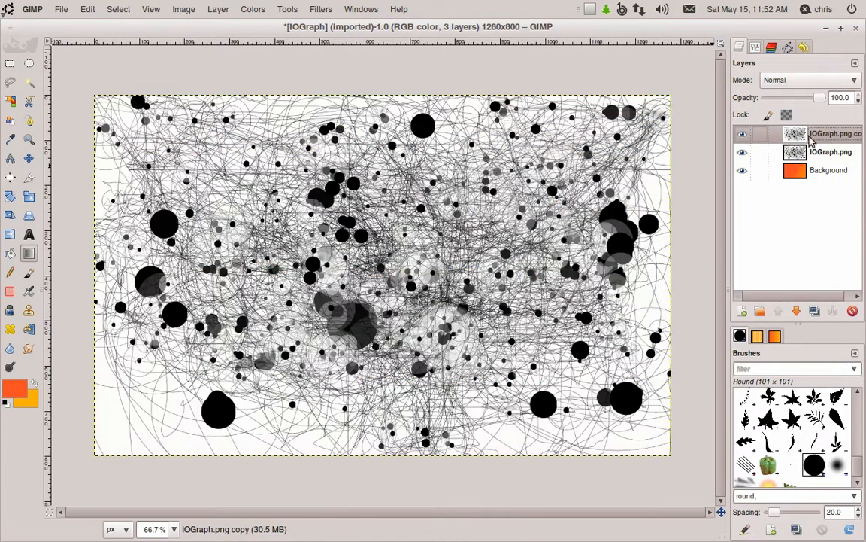
{"action": "left_click", "coordinate": [812, 81]}
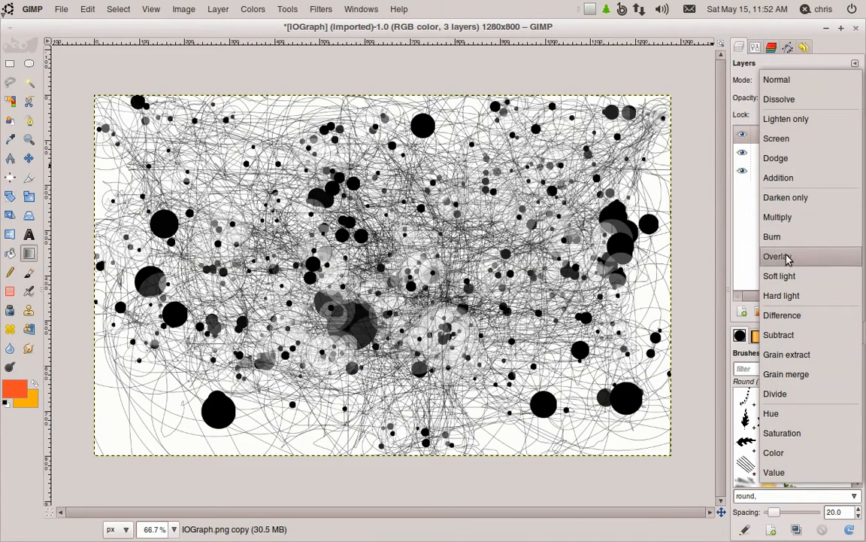
{"action": "left_click", "coordinate": [799, 224]}
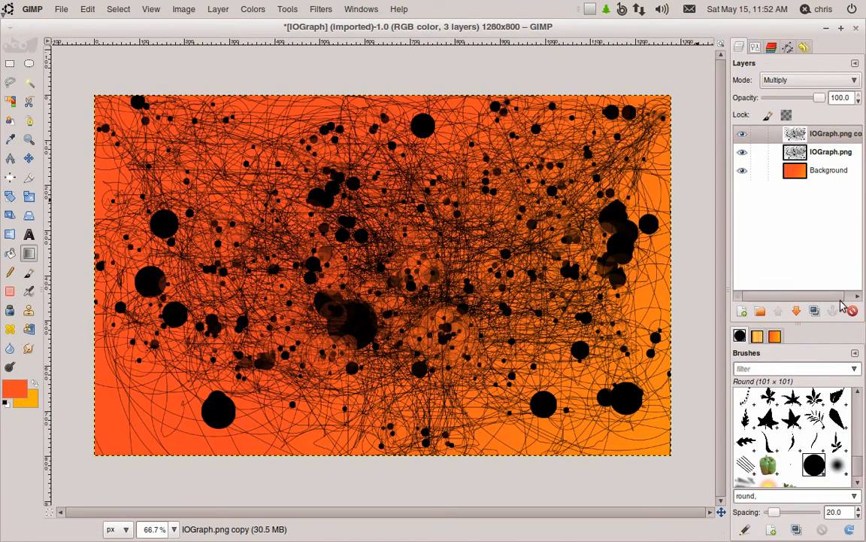
{"action": "left_click", "coordinate": [319, 10]}
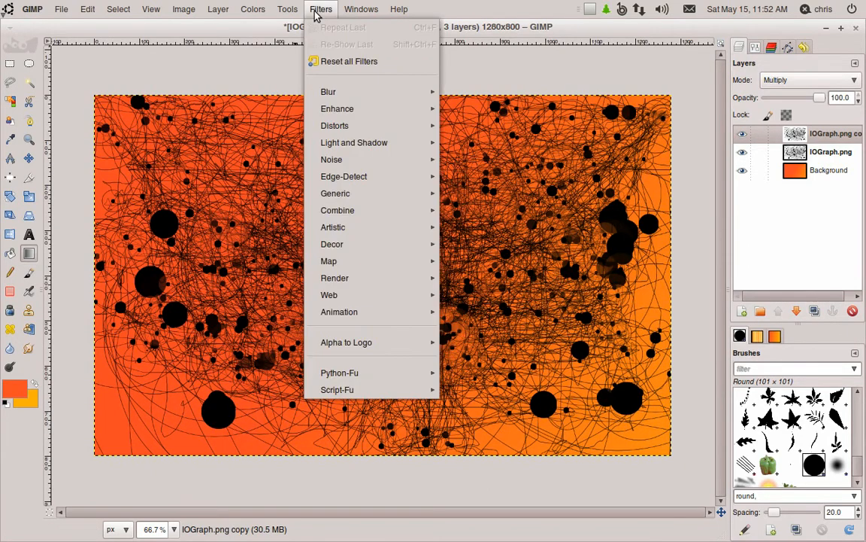
{"action": "left_click", "coordinate": [717, 143]}
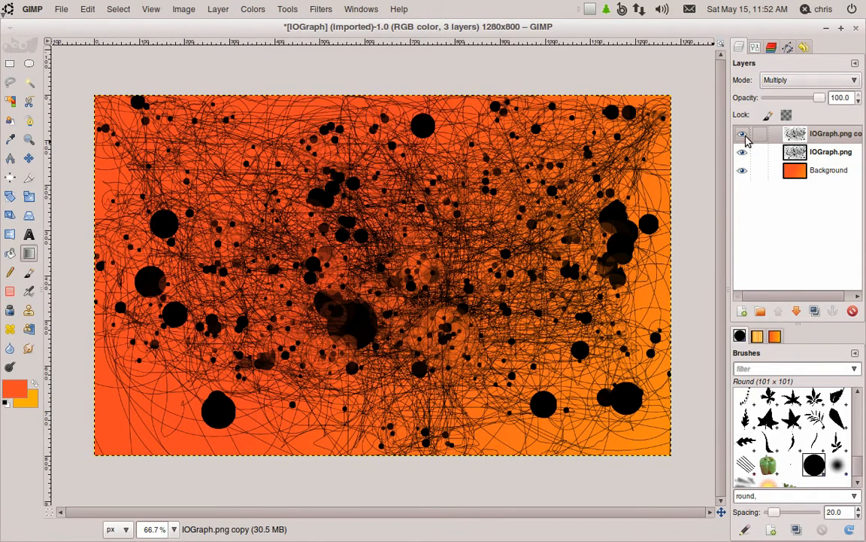
- Hide both IOGraph layers and apply HSV Noise to the Background layer with Hue set to 11
{"action": "left_click", "coordinate": [742, 134]}
{"action": "left_click", "coordinate": [742, 151]}
{"action": "left_click", "coordinate": [836, 170]}
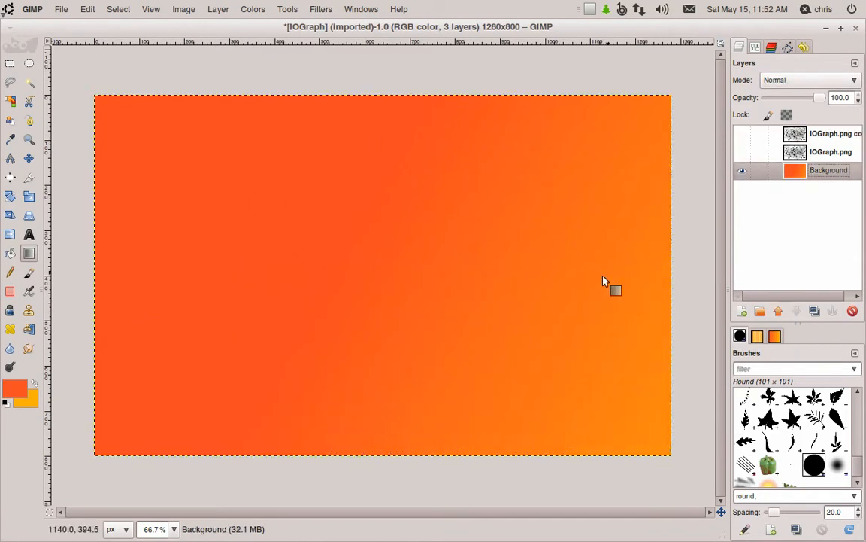
{"action": "right_click", "coordinate": [348, 193]}
{"action": "mouse_move", "coordinate": [394, 351]}
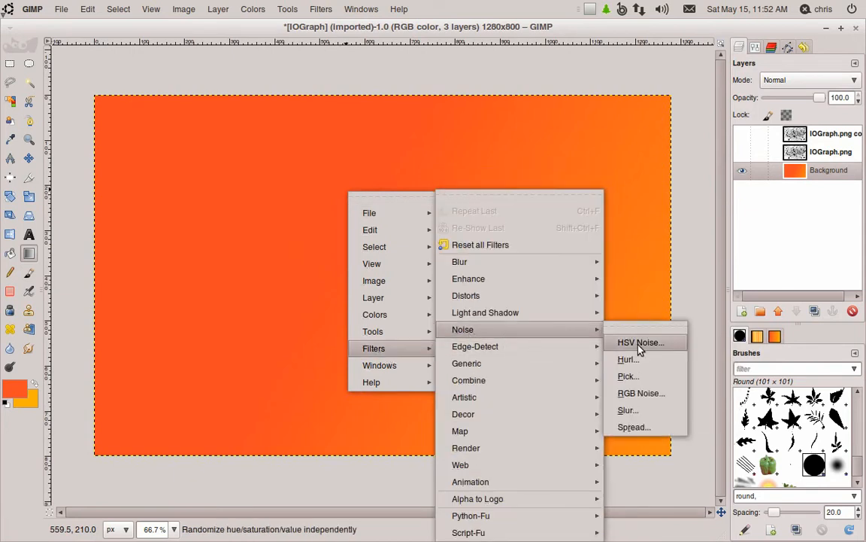
{"action": "left_click", "coordinate": [628, 343]}
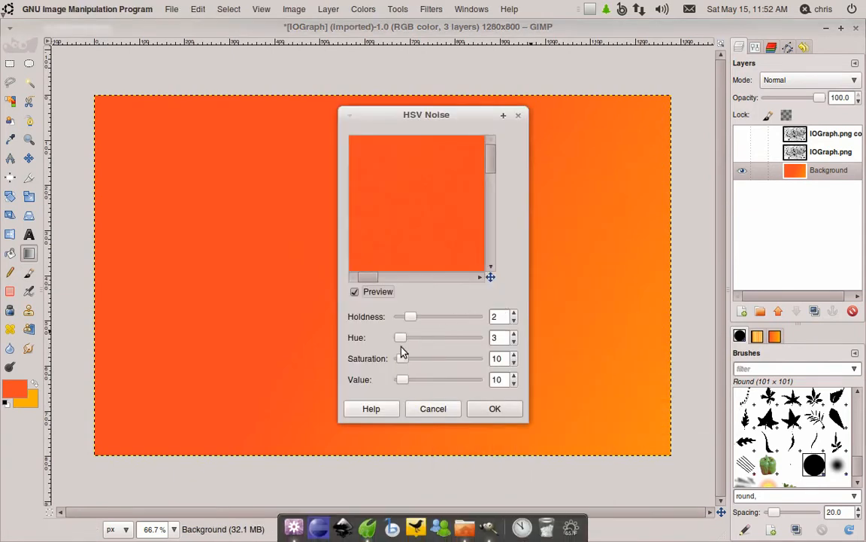
{"action": "left_click_drag", "start_coordinate": [398, 337], "coordinate": [405, 337]}
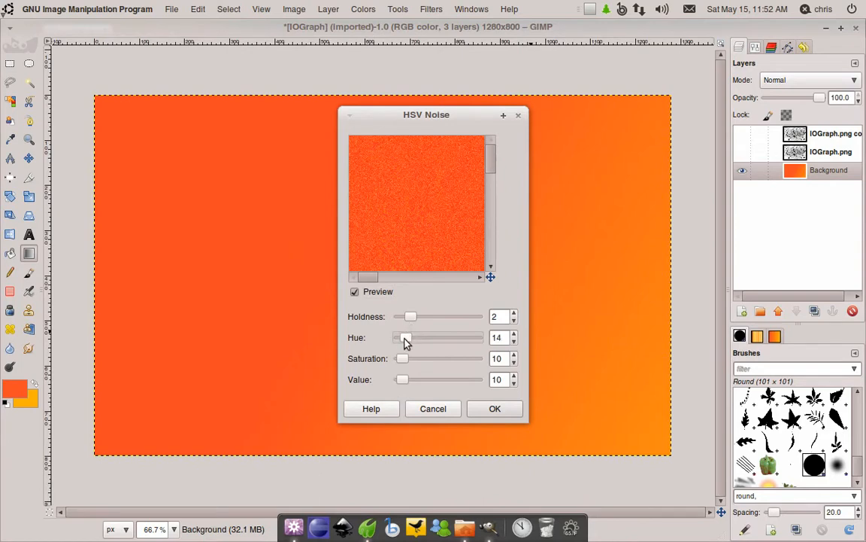
{"action": "left_click", "coordinate": [499, 416]}
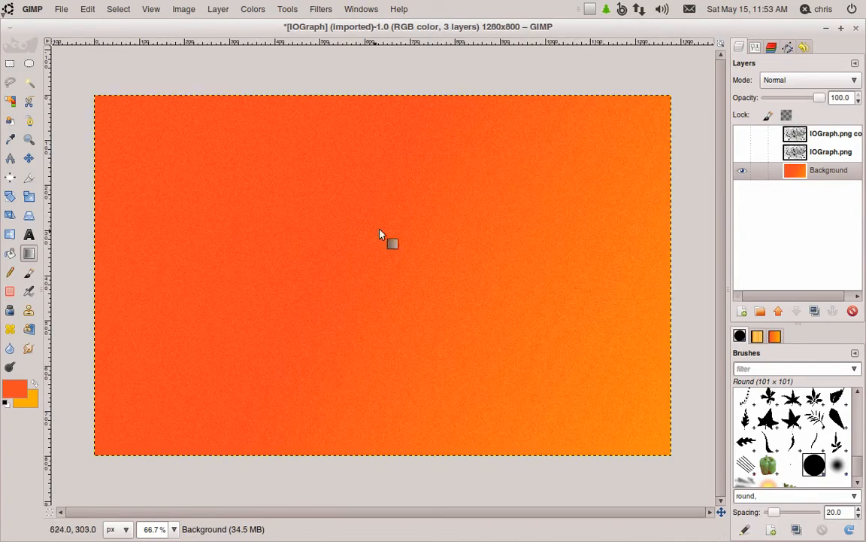
- Show both IOGraph layers and apply Motion Blur to the IOGraph.png copy layer with length 54 and angle 23
{"action": "left_click", "coordinate": [741, 153]}
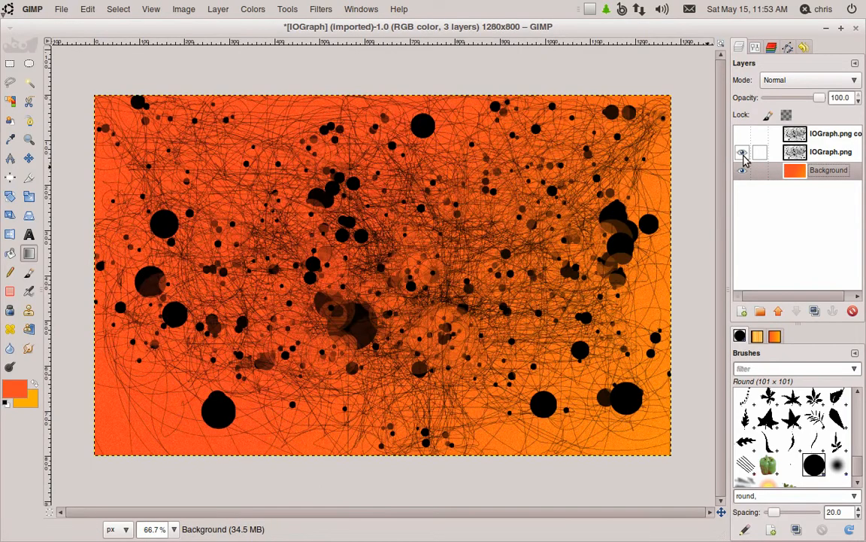
{"action": "left_click", "coordinate": [742, 134]}
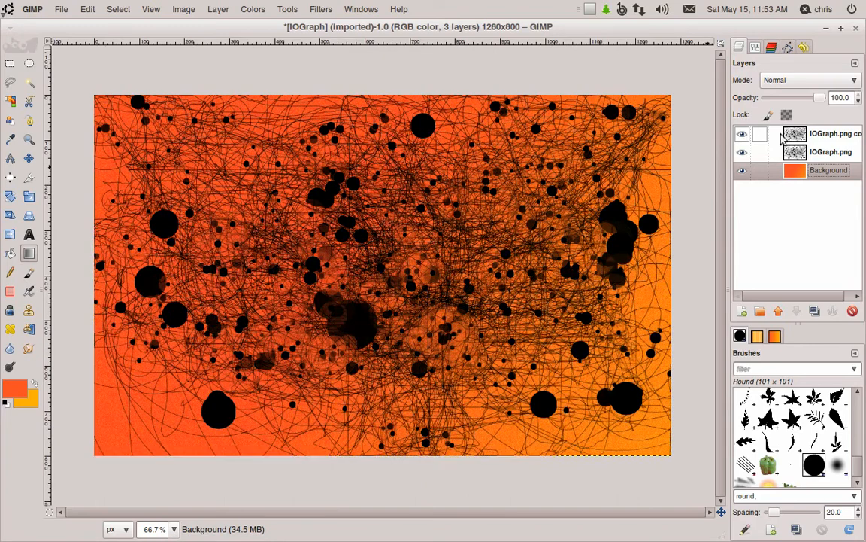
{"action": "left_click", "coordinate": [813, 134]}
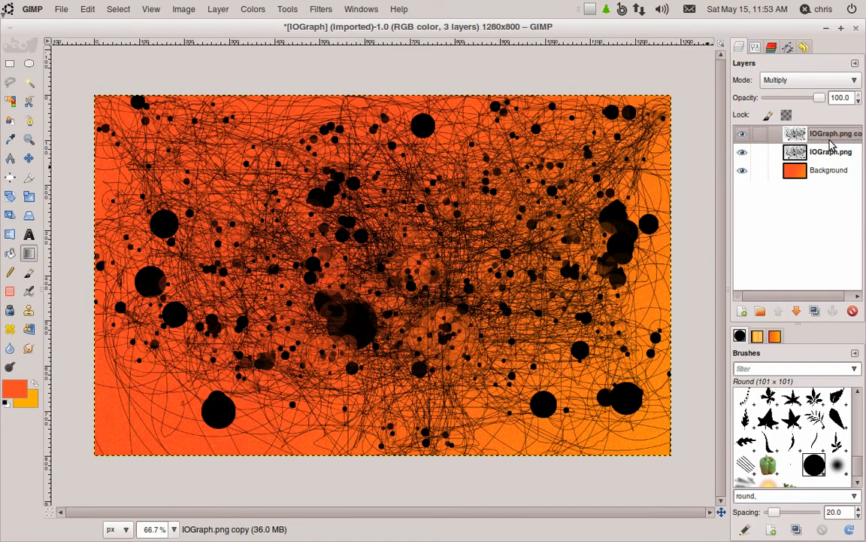
{"action": "right_click", "coordinate": [389, 206]}
{"action": "mouse_move", "coordinate": [434, 365]}
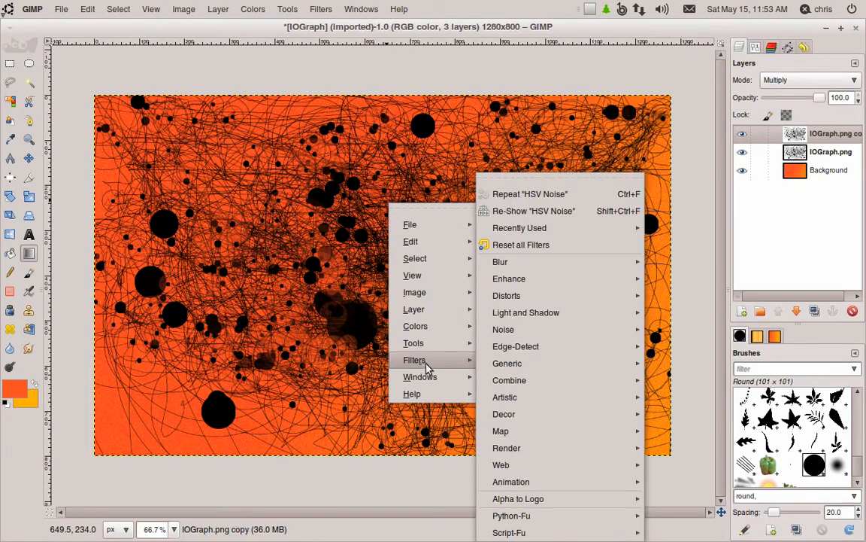
{"action": "mouse_move", "coordinate": [538, 271]}
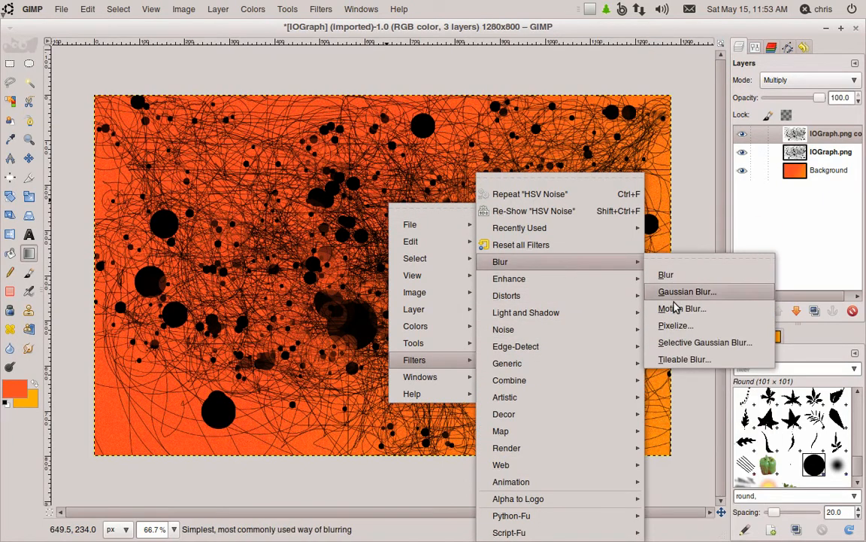
{"action": "left_click", "coordinate": [636, 308]}
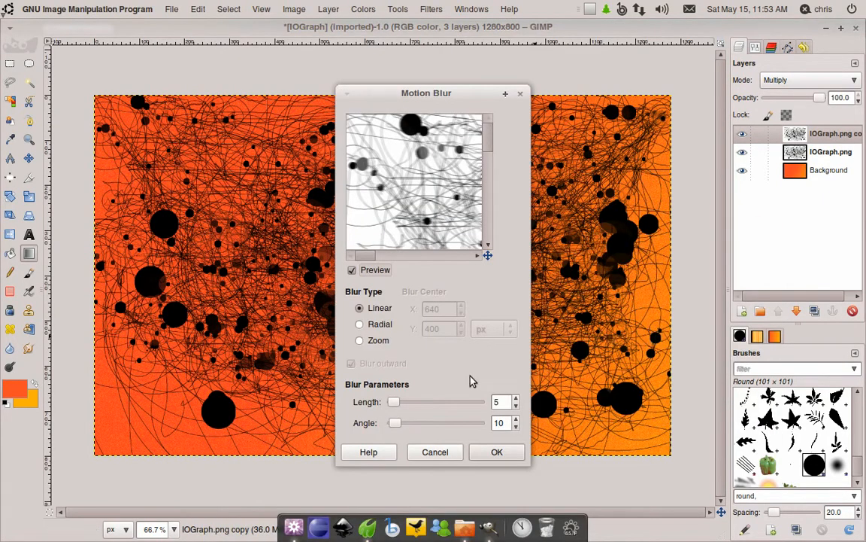
{"action": "left_click", "coordinate": [397, 424]}
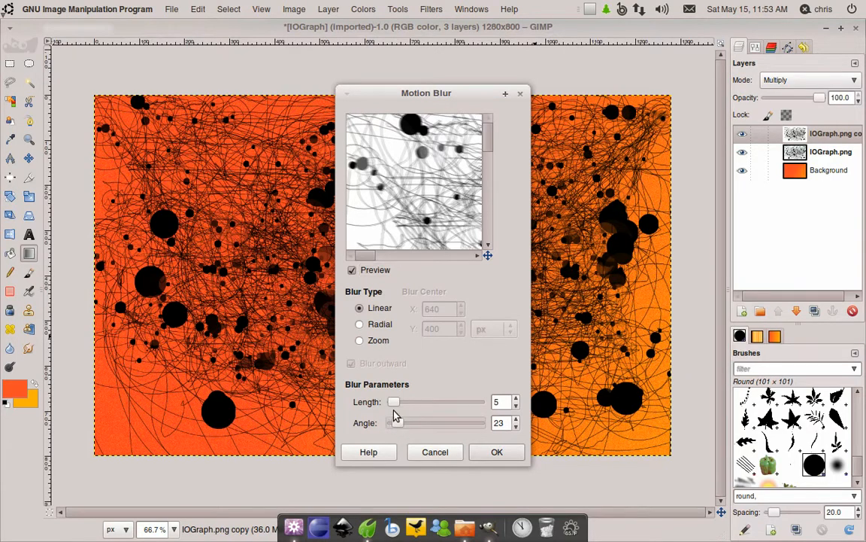
{"action": "left_click_drag", "start_coordinate": [393, 401], "coordinate": [402, 402]}
{"action": "left_click_drag", "start_coordinate": [444, 166], "coordinate": [435, 233]}
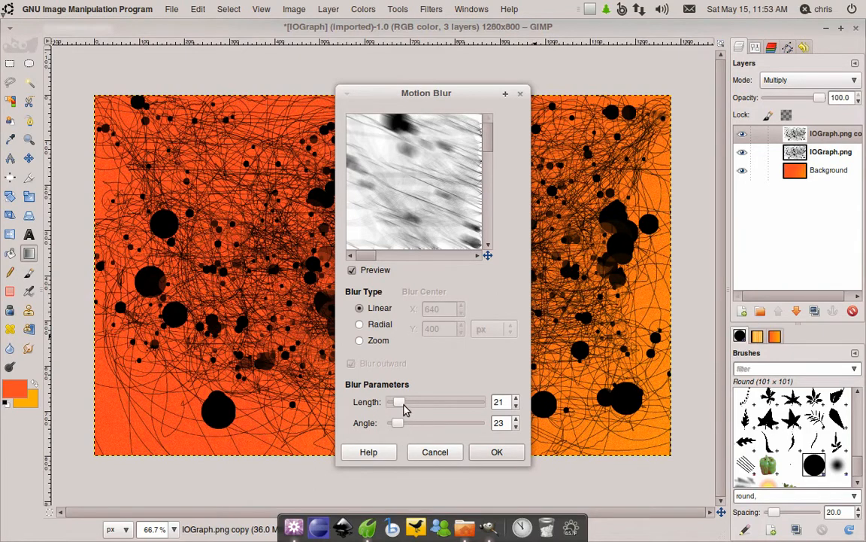
{"action": "left_click_drag", "start_coordinate": [403, 403], "coordinate": [413, 402]}
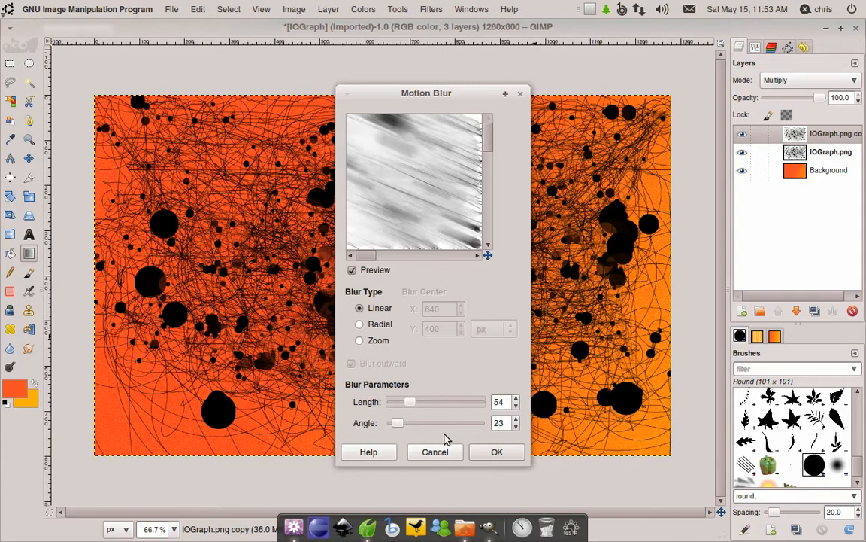
{"action": "left_click", "coordinate": [495, 453]}
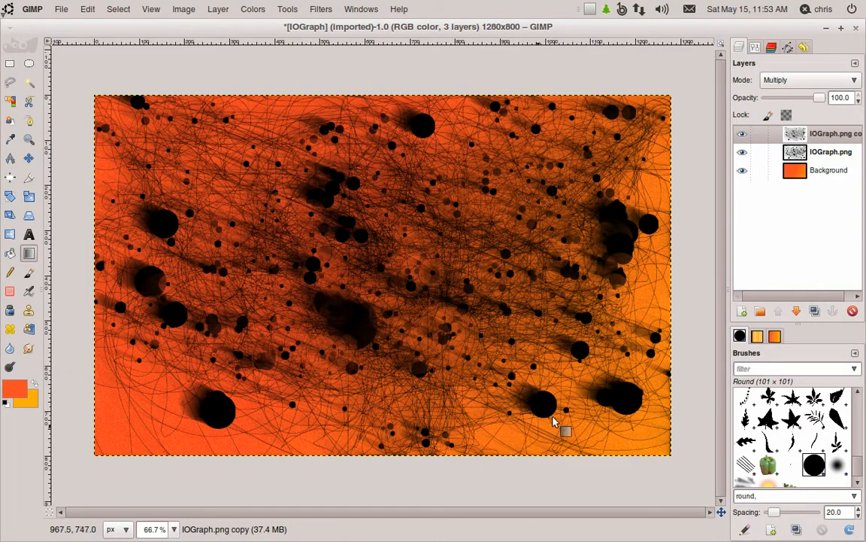
- Invert the colors of the IOGraph.png layer
{"action": "left_click", "coordinate": [826, 158]}
{"action": "right_click", "coordinate": [532, 269]}
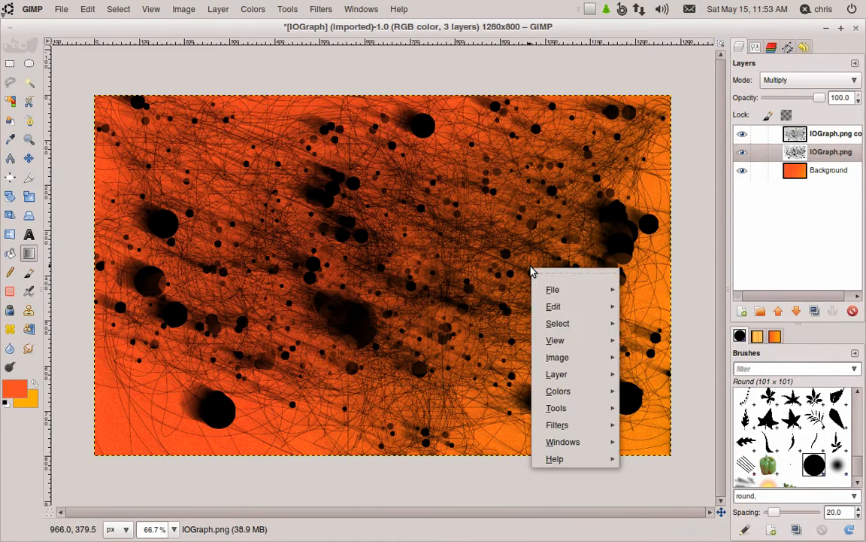
{"action": "mouse_move", "coordinate": [583, 464]}
{"action": "mouse_move", "coordinate": [591, 426]}
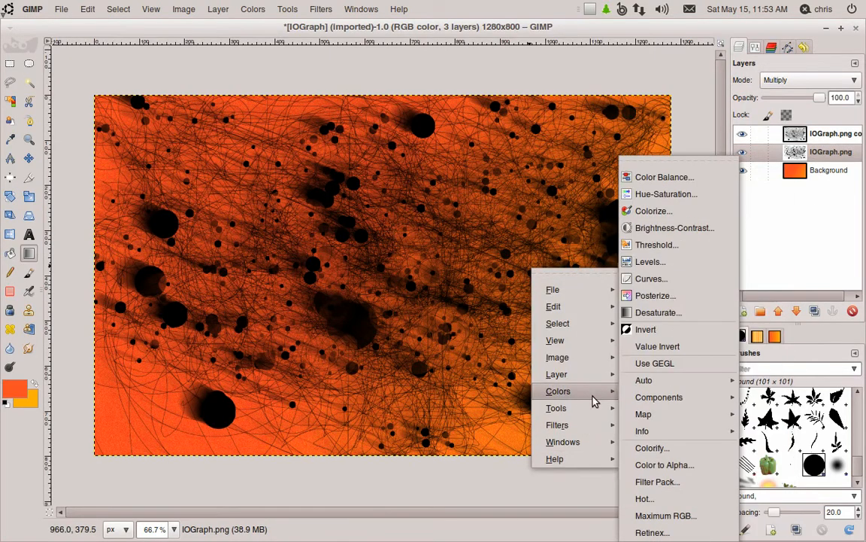
{"action": "left_click", "coordinate": [652, 330]}
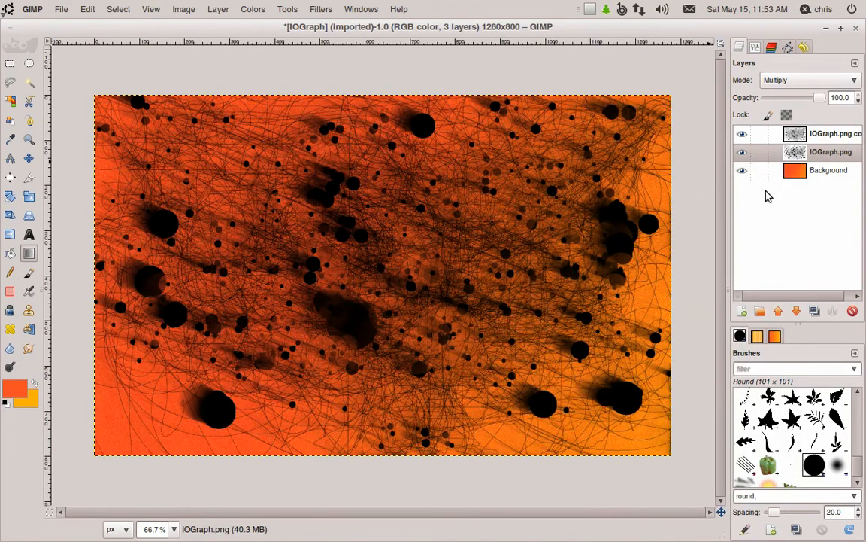
- Set the IOGraph.png copy layer's blend mode to Hard light
{"action": "left_click", "coordinate": [840, 141]}
{"action": "left_click", "coordinate": [839, 80]}
{"action": "left_click", "coordinate": [832, 99]}
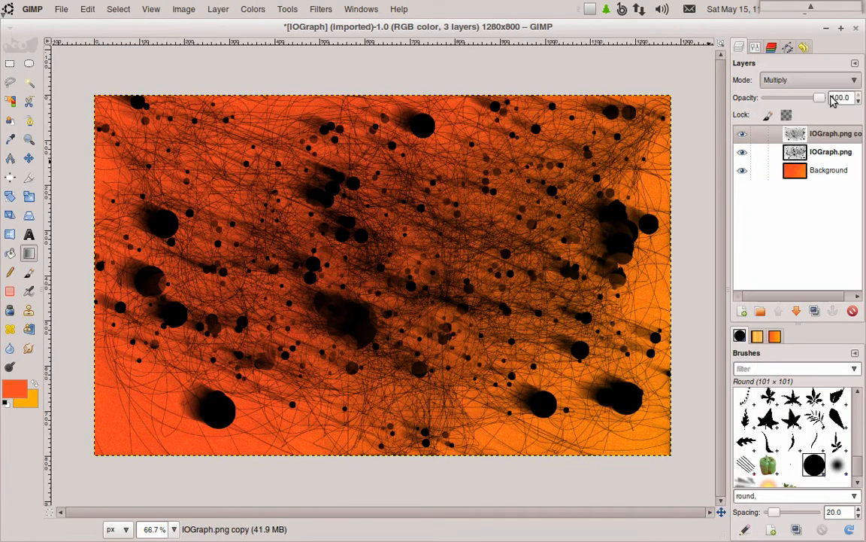
{"action": "key", "text": "Down"}
{"action": "key", "text": "Down"}
{"action": "key", "text": "Down"}
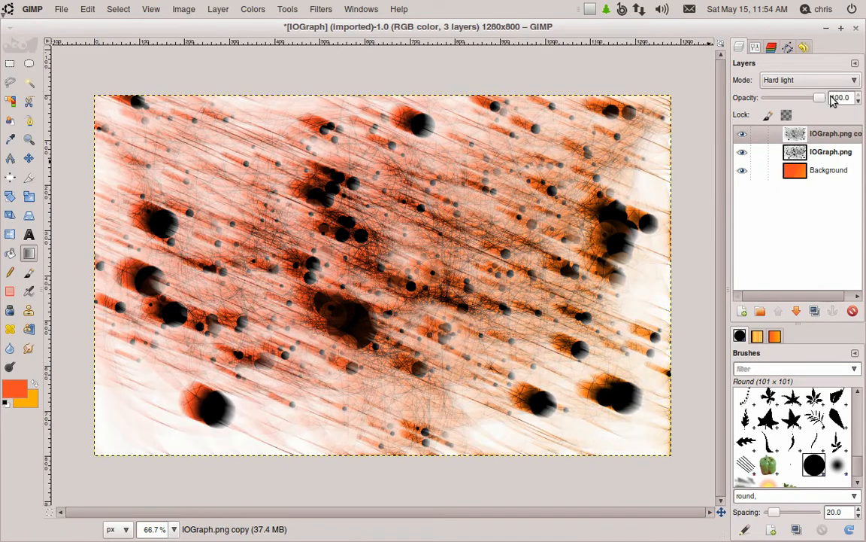
- Invert the colors of the IOGraph.png copy layer
{"action": "right_click", "coordinate": [502, 217]}
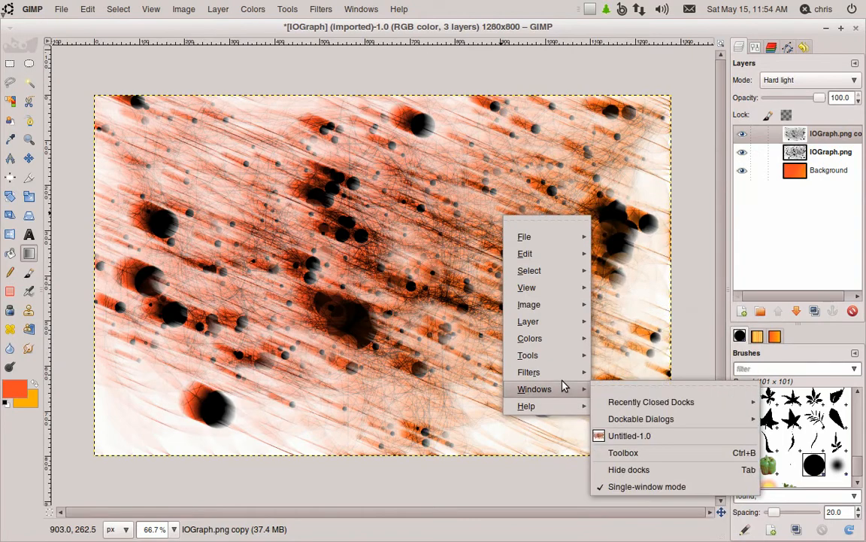
{"action": "mouse_move", "coordinate": [562, 374]}
{"action": "mouse_move", "coordinate": [634, 345]}
{"action": "mouse_move", "coordinate": [561, 341]}
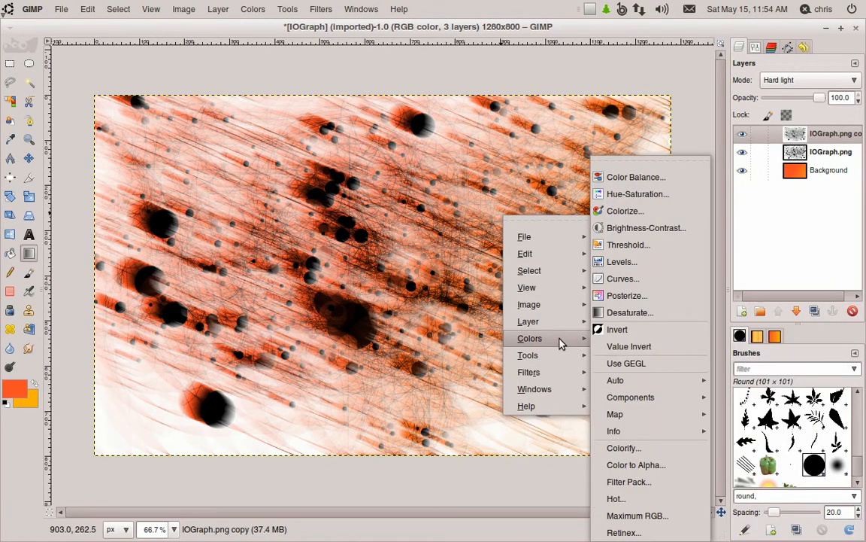
{"action": "left_click", "coordinate": [627, 331]}
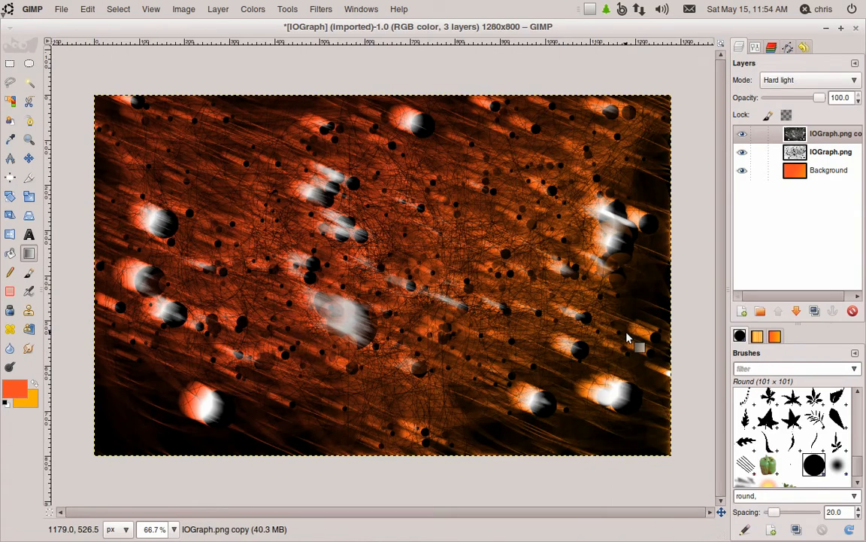
- Try other blend modes on the IOGraph.png copy layer and settle on Grain merge
{"action": "left_click", "coordinate": [813, 81]}
{"action": "left_click", "coordinate": [813, 96]}
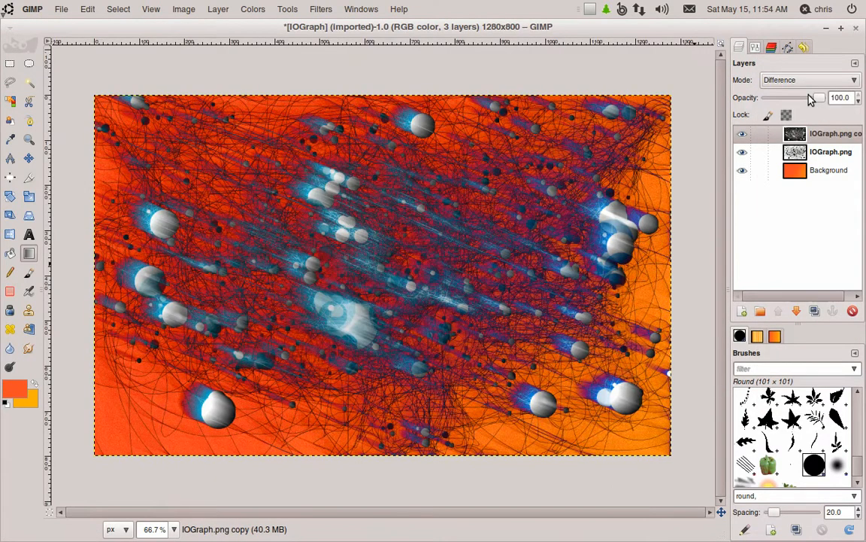
{"action": "key", "text": "Down"}
{"action": "key", "text": "Down"}
{"action": "key", "text": "Down"}
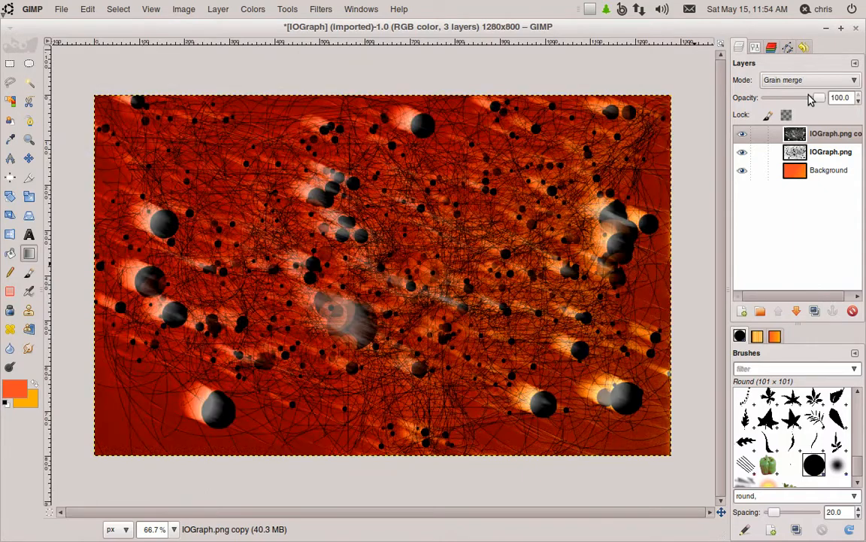
{"action": "key", "text": "Down"}
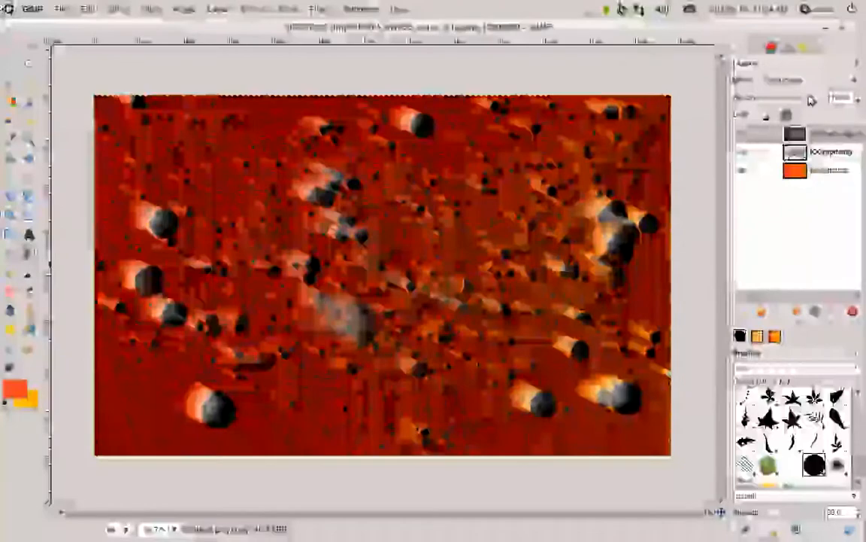
{"action": "key", "text": "Up"}
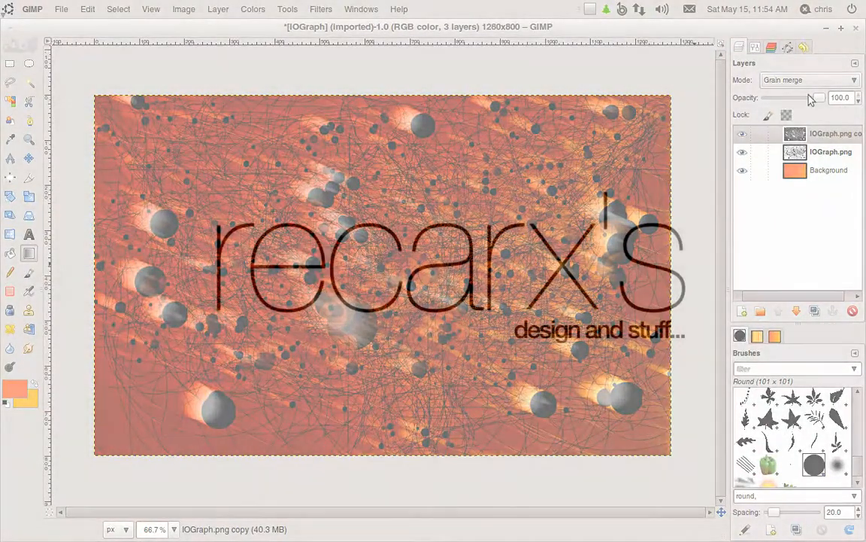